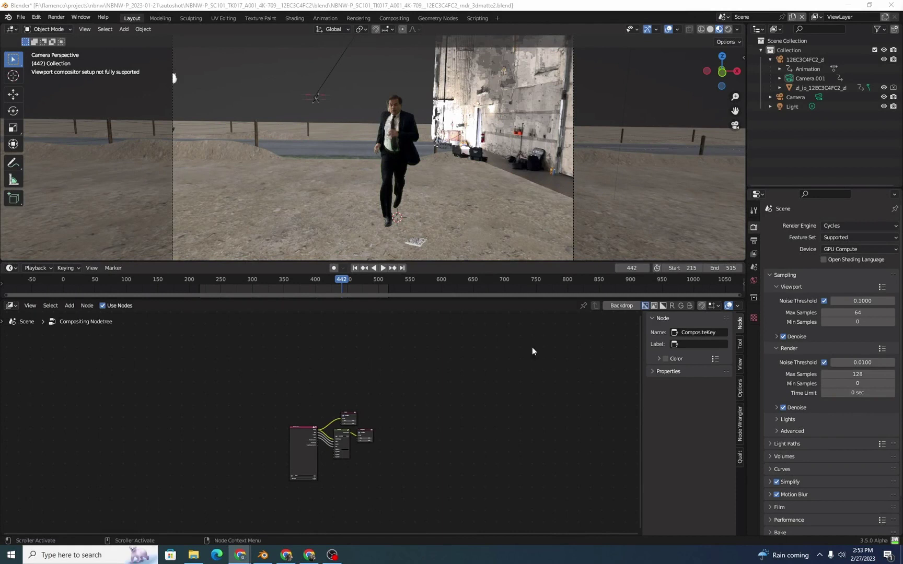
Step: Switch to the Compositing workspace with an image editor showing the Viewer Node alongside the compositor node tree
click(395, 18)
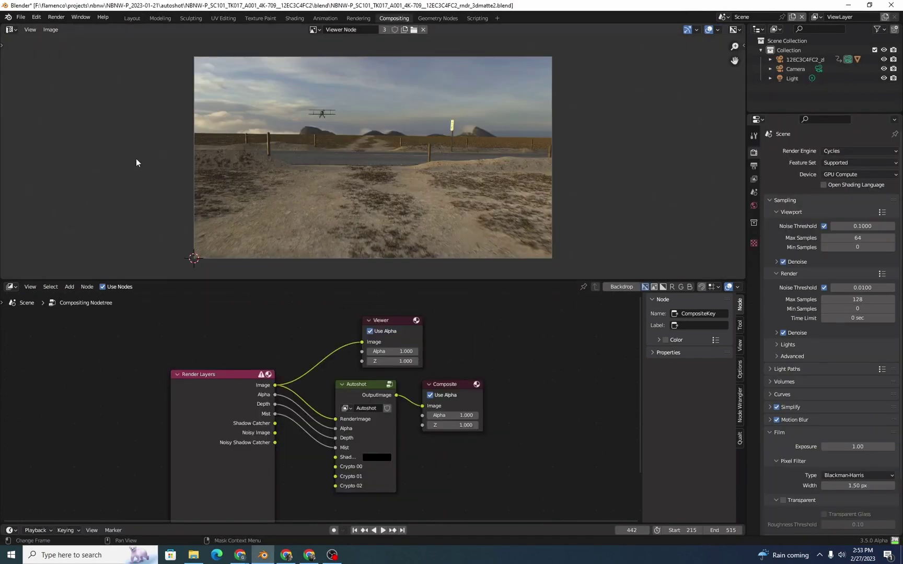
key(shift+F10)
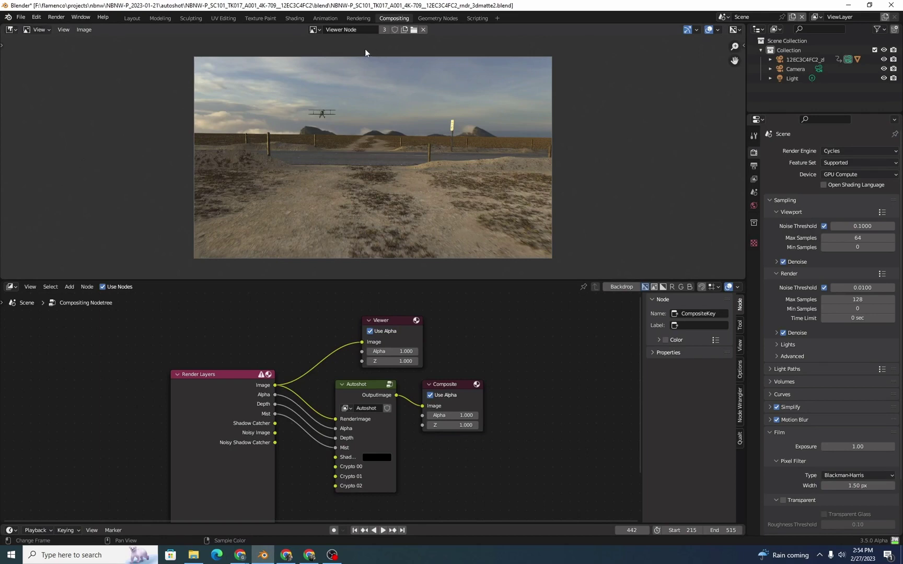
click(319, 30)
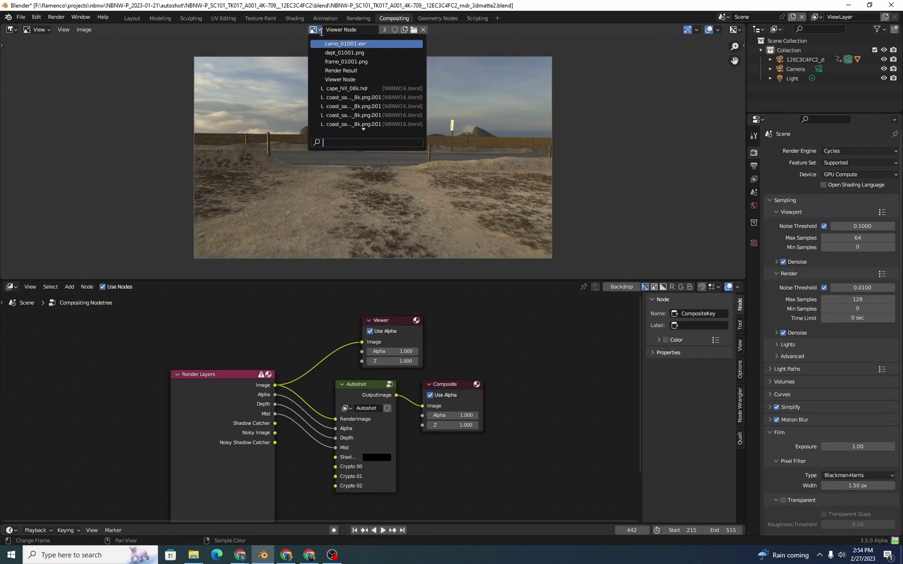
click(333, 80)
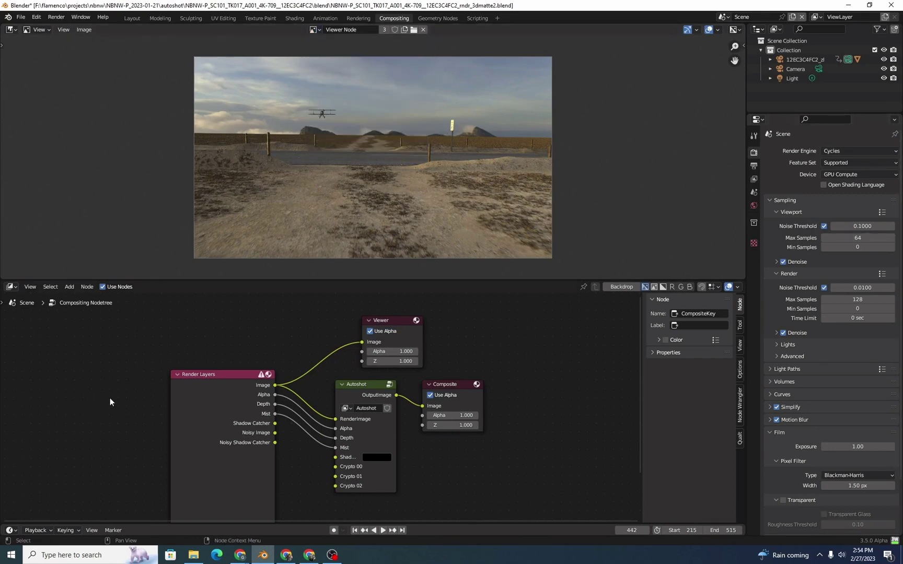
key(shift+F3)
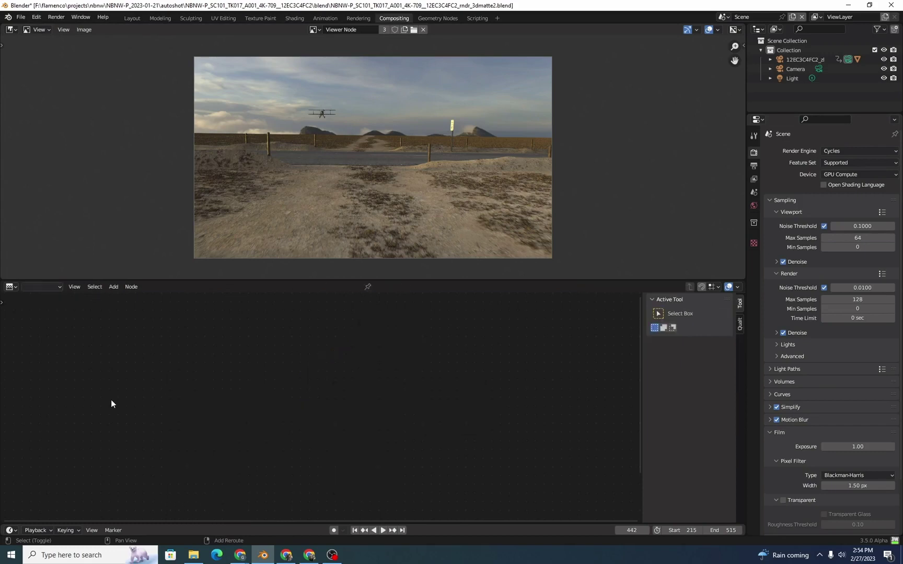
key(shift+F3)
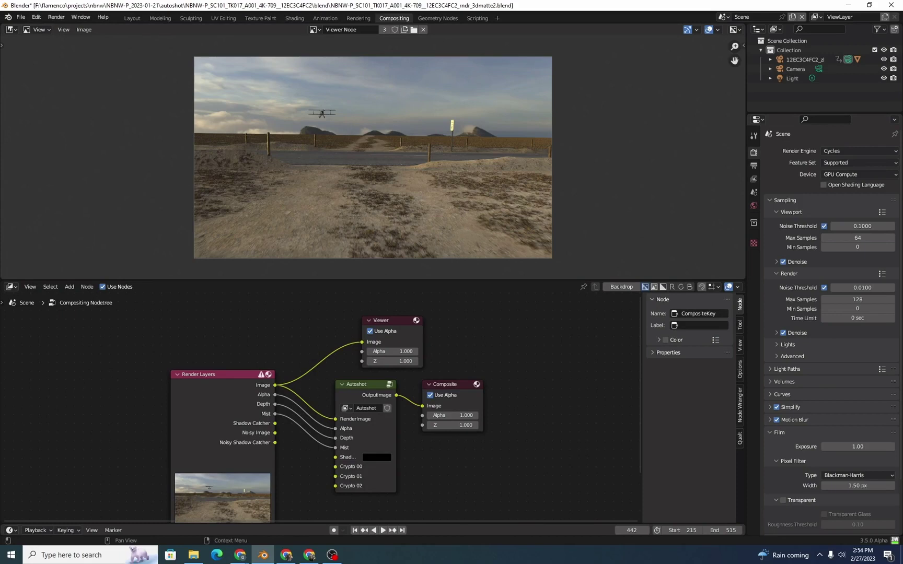
Step: Check in the preferences that the Node Wrangler add-on is enabled
click(36, 17)
click(57, 181)
click(269, 60)
text(node)
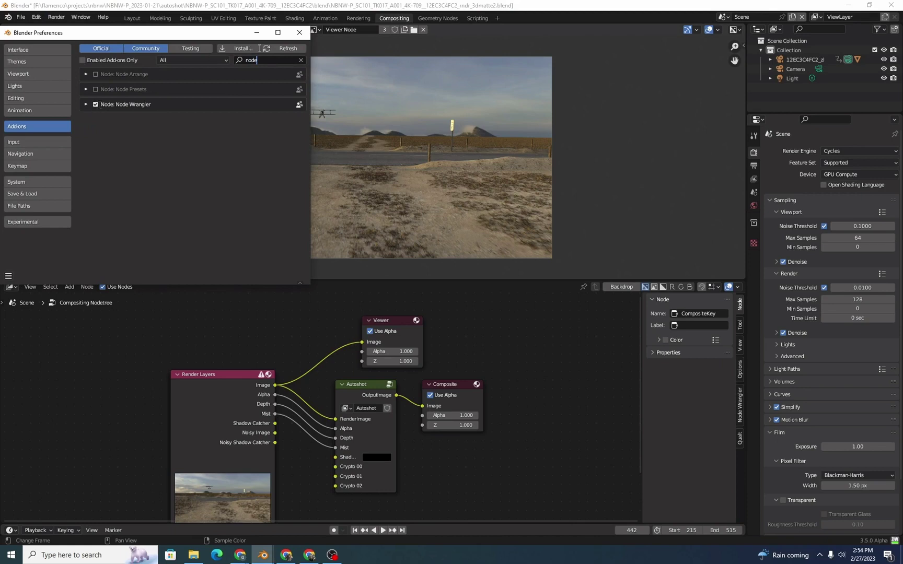
click(299, 33)
Step: Replace the Viewer node with a new one fed by the Render Layers image, placed above the Autoshot group, and shift Render Layers slightly up
key(Delete)
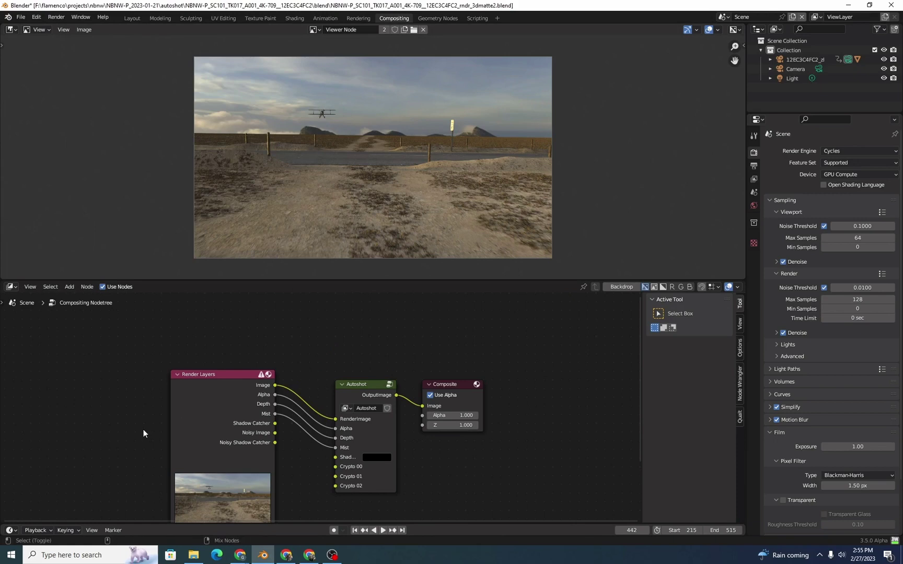
ctrl+shift+click(217, 389)
drag(334, 381, 386, 301)
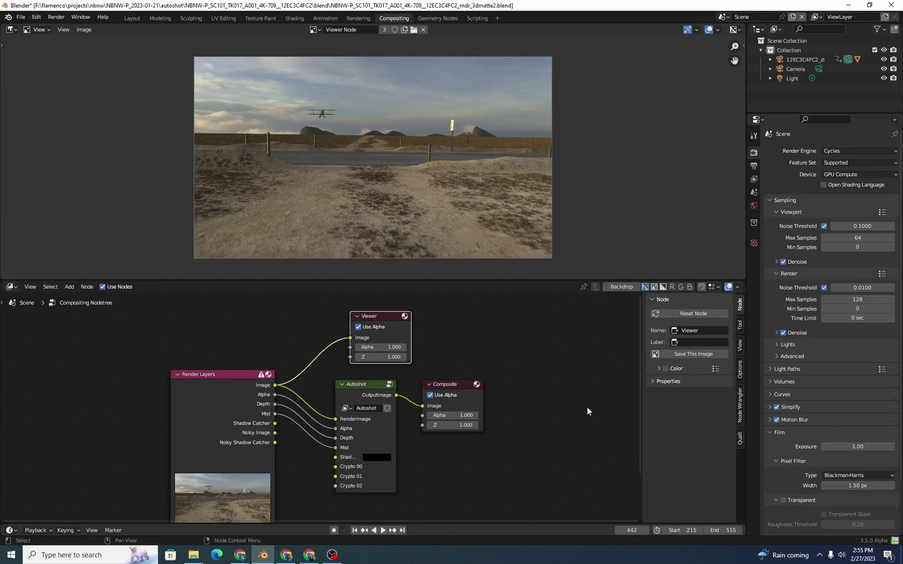
drag(238, 374, 233, 356)
scroll(250, 473, down, 1)
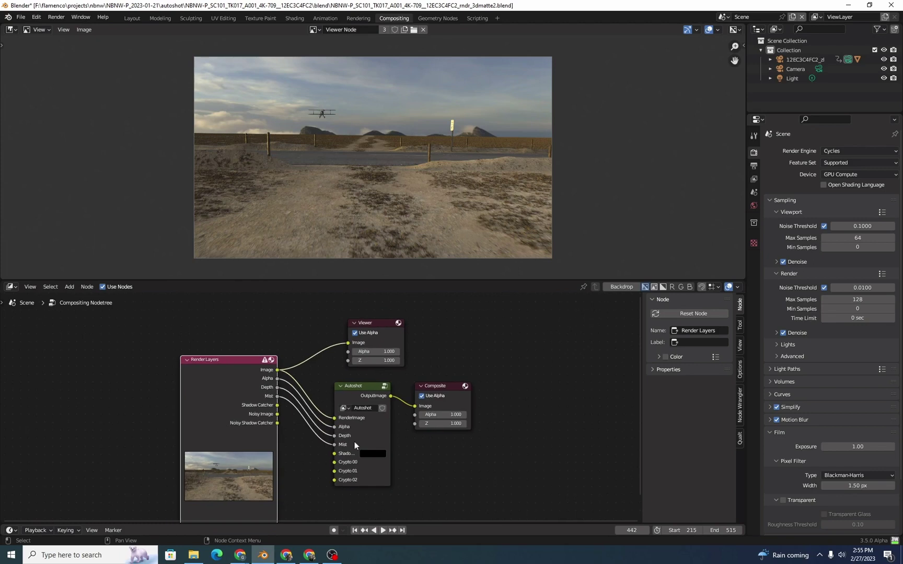
Step: Ungroup the Autoshot node group into its individual compositing nodes
click(366, 389)
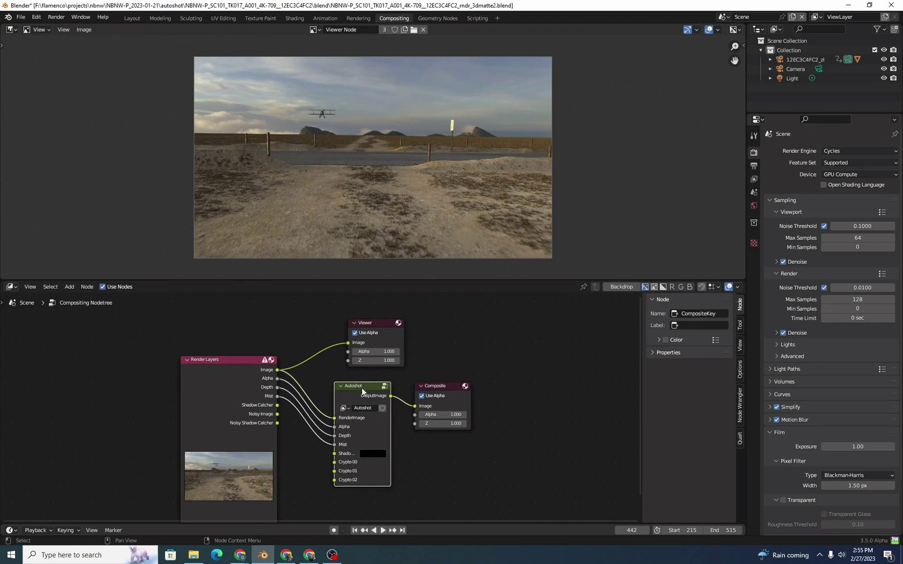
right_click(362, 388)
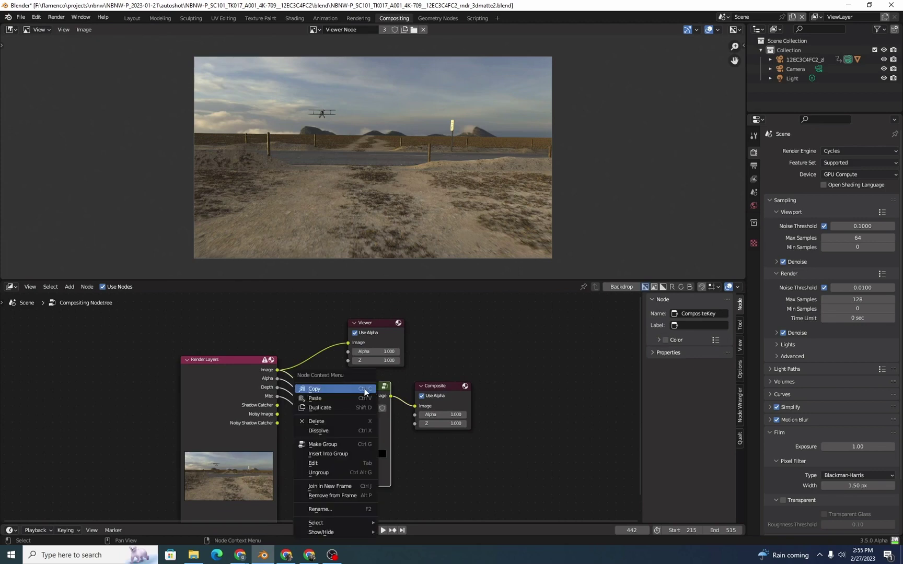
click(357, 473)
scroll(373, 437, down, 4)
scroll(371, 438, down, 4)
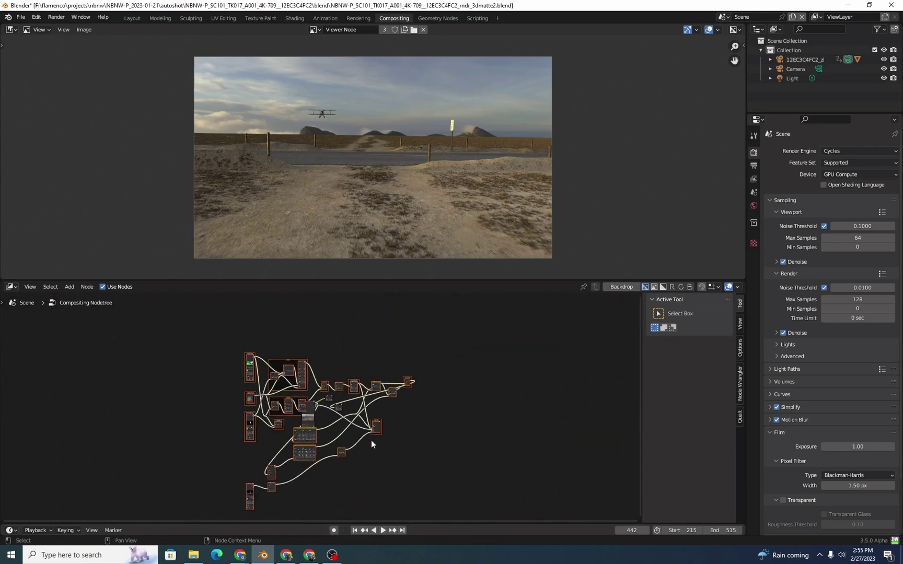
Step: Move the Render Layers node clear of the ungrouped nodes to below the matte input, and enlarge the node editor area
scroll(316, 418, up, 3)
click(303, 412)
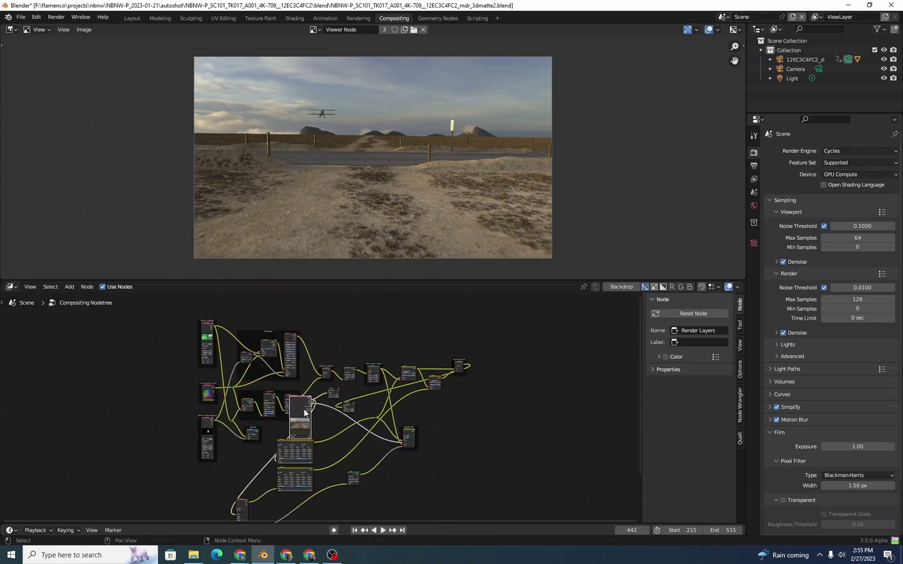
drag(303, 414, 209, 491)
middle_drag(296, 439, 337, 457)
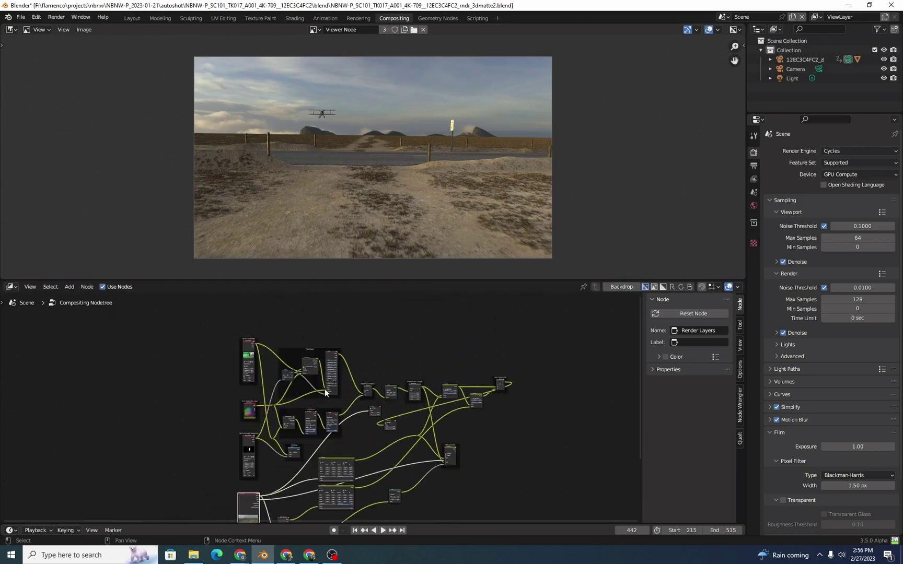
drag(425, 281, 413, 249)
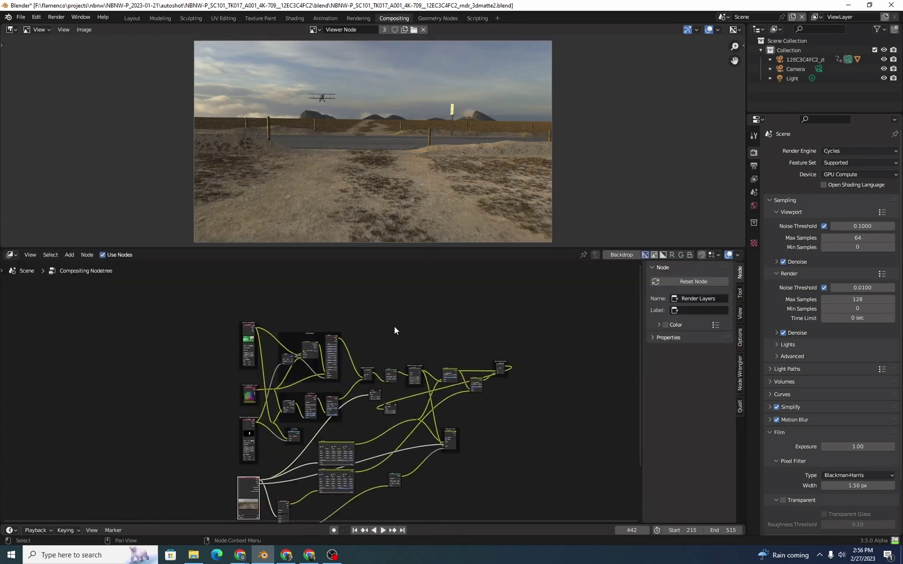
Step: Connect the camera footage node in the "Set to camEXRdn" frame to the Viewer and move the Viewer above the Post Keyer frame
scroll(392, 331, up, 3)
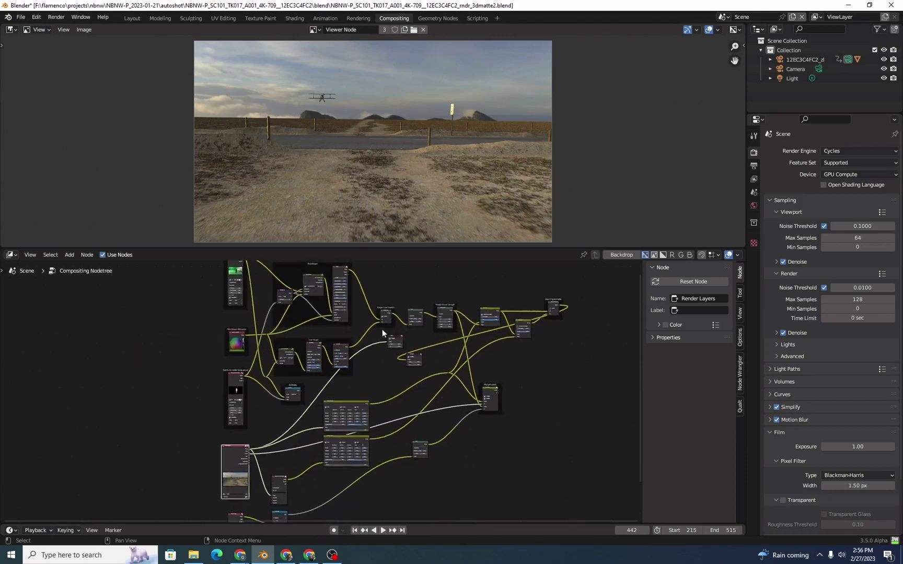
scroll(381, 330, up, 4)
middle_drag(341, 338, 402, 392)
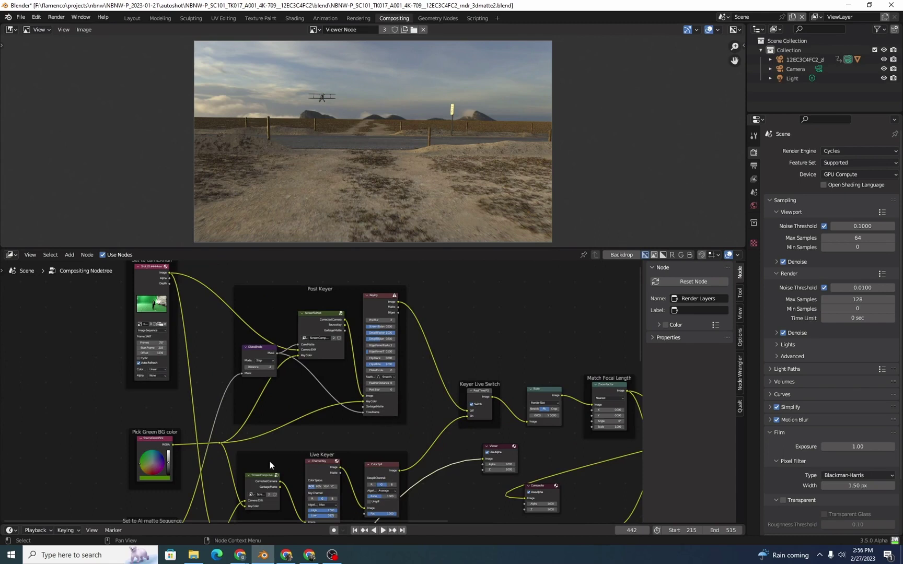
drag(253, 199, 465, 194)
middle_drag(154, 273, 153, 308)
ctrl+shift+click(158, 314)
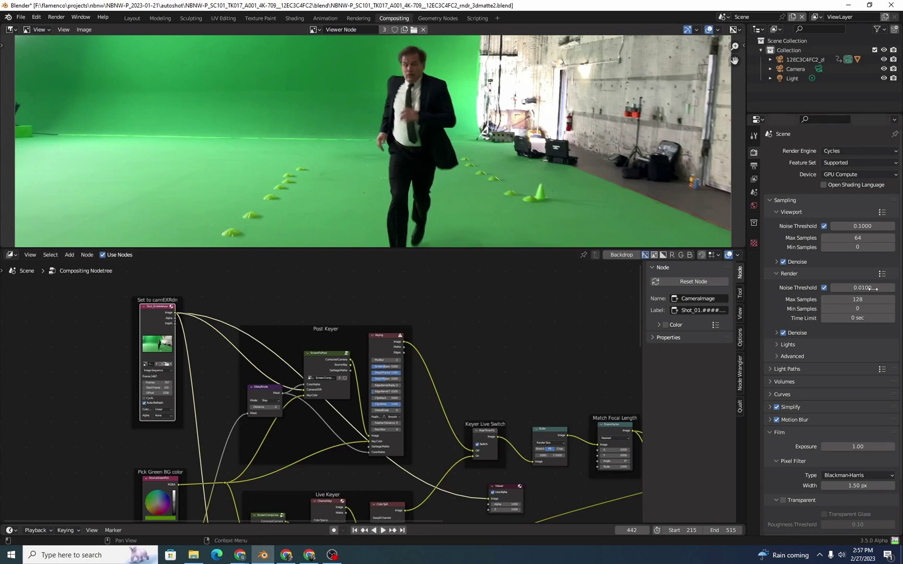
scroll(394, 321, down, 3)
drag(437, 454, 366, 336)
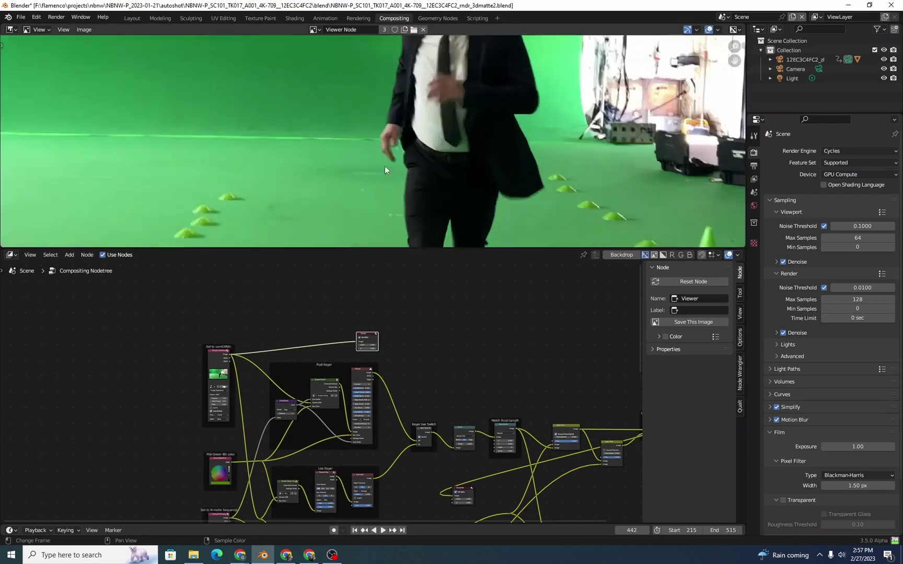
key(Home)
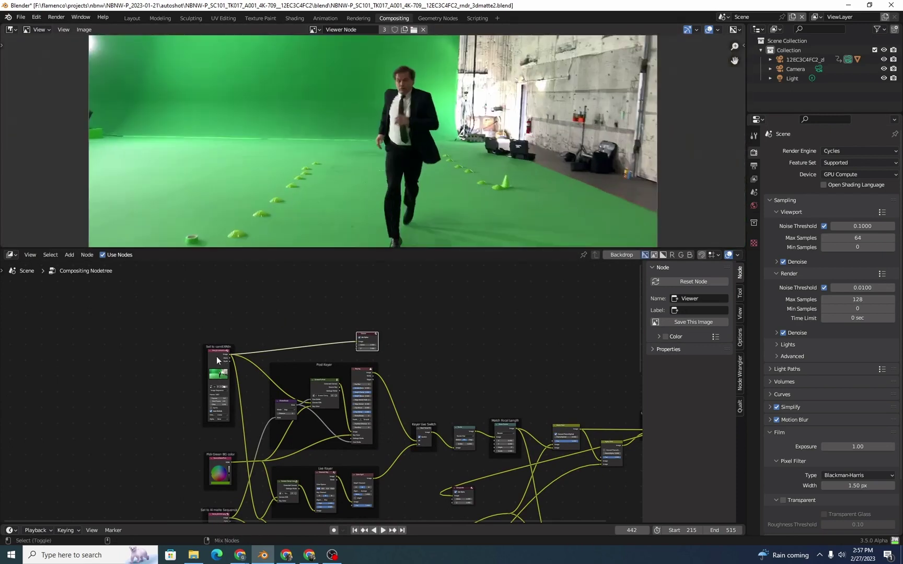
Step: Preview each output pass of the Render Layers node in the Viewer, cycling from Image through Noisy Shadow Catcher and back to Image
click(217, 357)
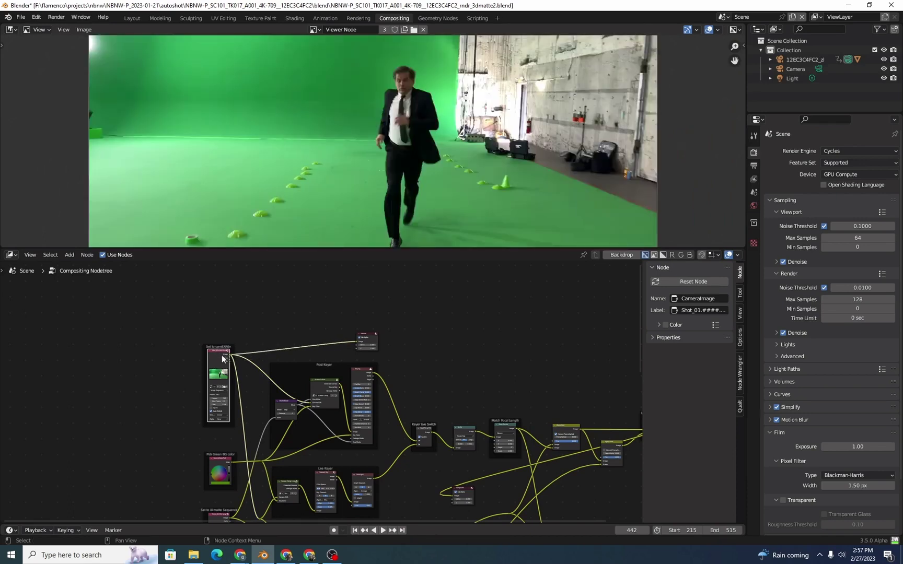
scroll(233, 380, up, 7)
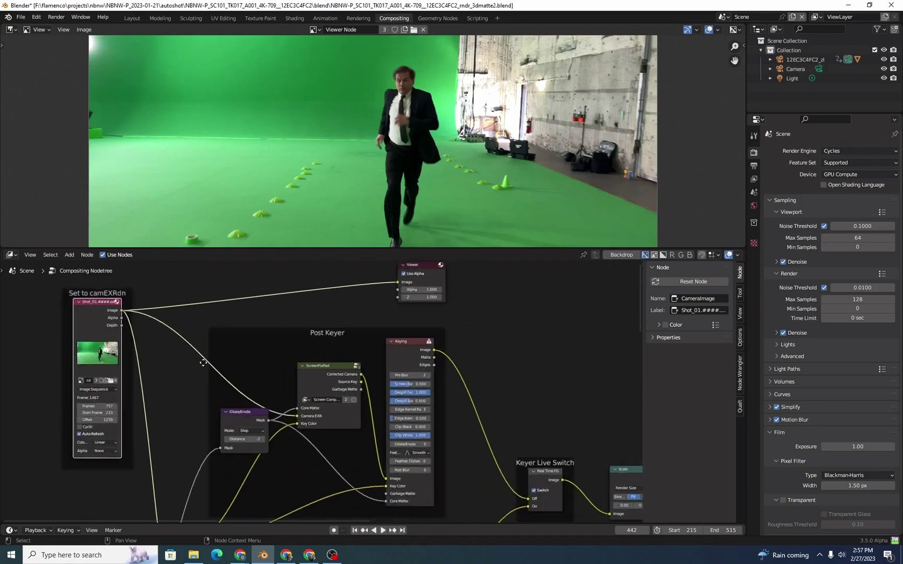
middle_drag(221, 380, 340, 393)
scroll(340, 392, down, 5)
middle_drag(295, 456, 293, 284)
scroll(289, 331, up, 4)
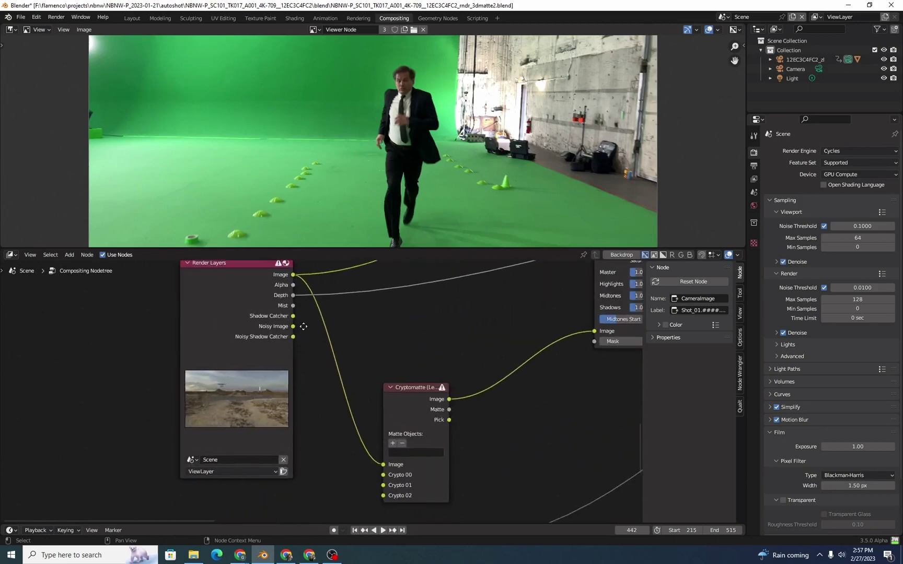
middle_drag(229, 272, 233, 293)
ctrl+shift+click(235, 292)
ctrl+shift+click(237, 298)
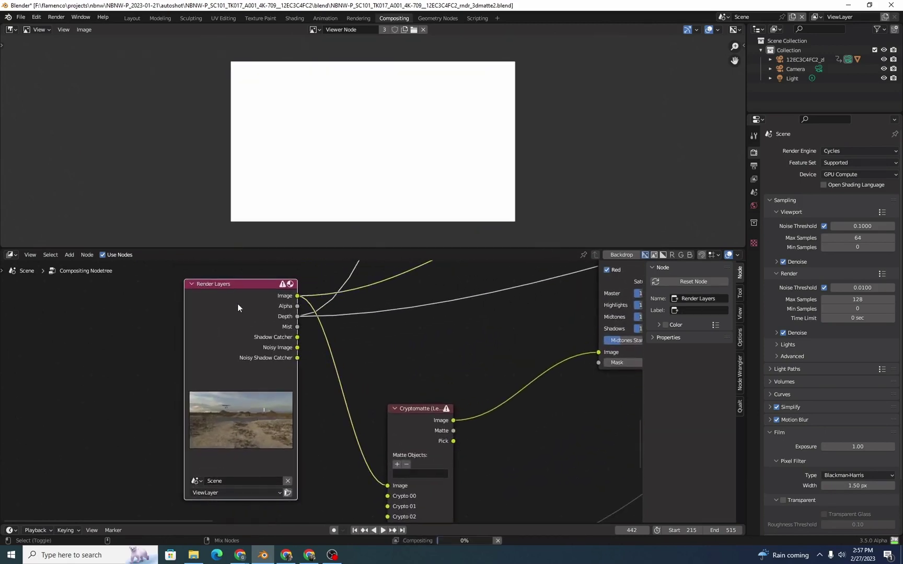
ctrl+shift+click(236, 308)
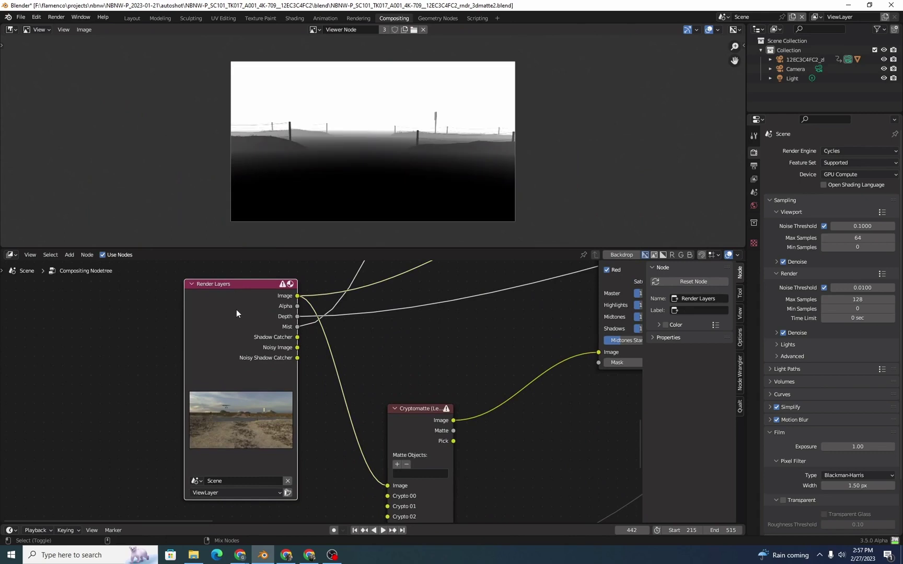
ctrl+shift+click(237, 309)
ctrl+shift+click(237, 309)
ctrl+shift+click(236, 310)
ctrl+shift+click(237, 311)
ctrl+shift+click(236, 311)
ctrl+shift+click(236, 312)
ctrl+shift+click(236, 310)
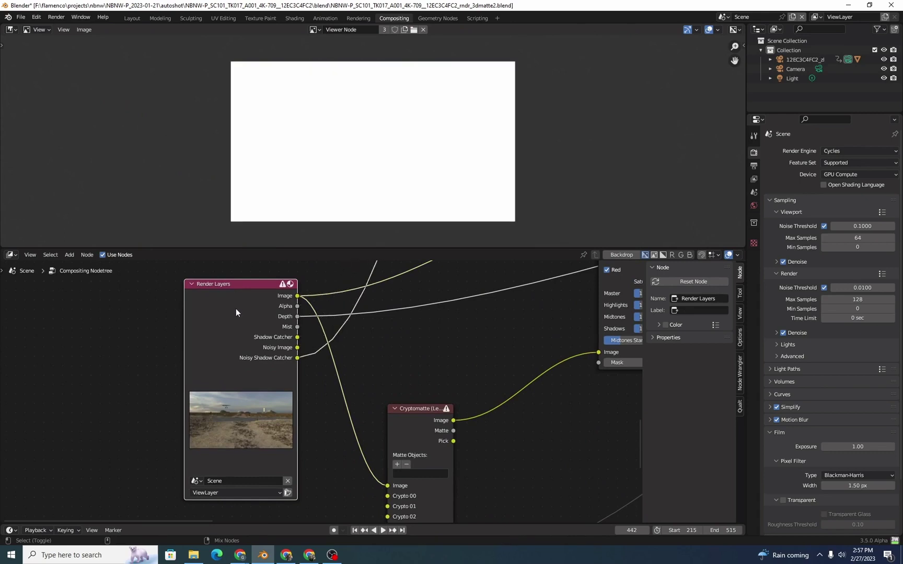
ctrl+shift+click(236, 311)
Step: Switch the Viewer back to the green-screen camera footage from the "Set to camEXRdn" node
scroll(290, 334, down, 2)
middle_drag(289, 334, 319, 421)
shift+scroll(309, 431, down, 4)
scroll(300, 382, up, 3)
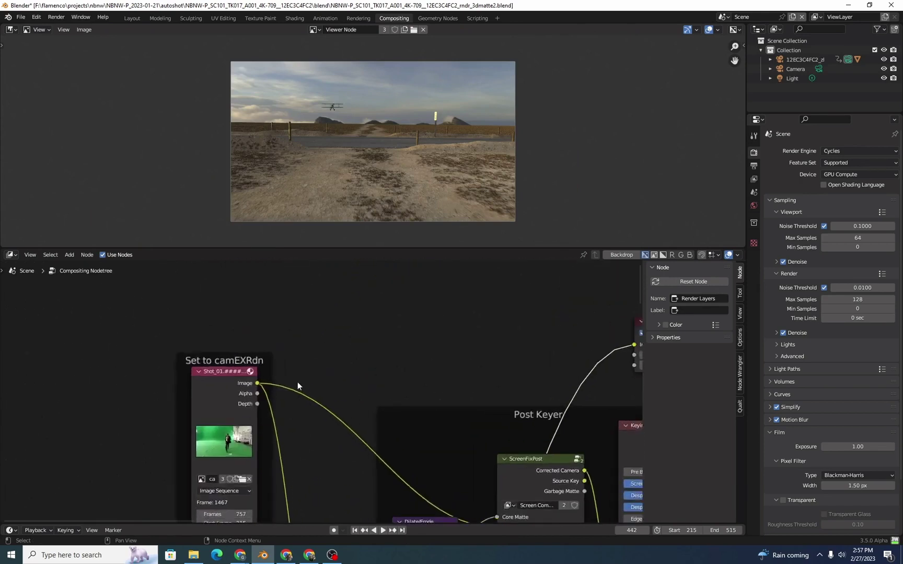
ctrl+shift+click(208, 361)
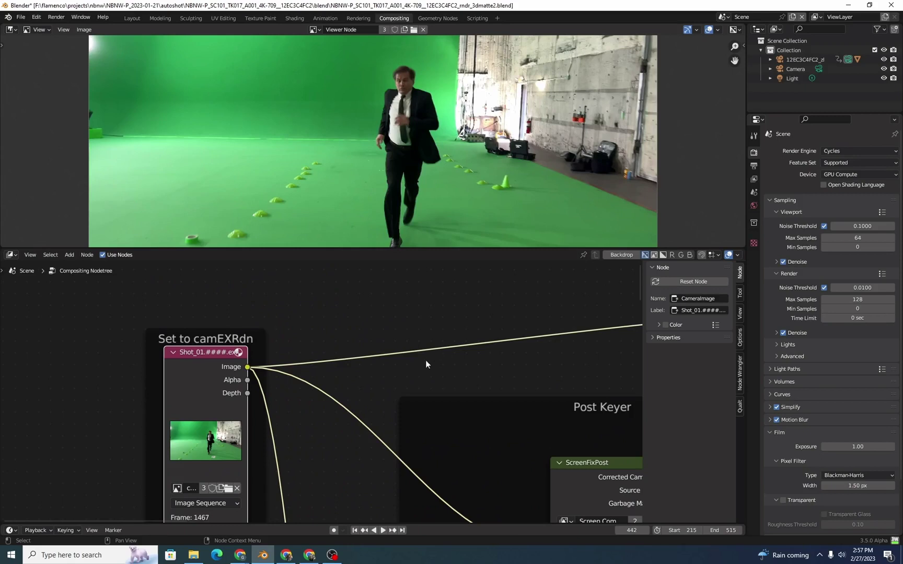
Step: Set the SourceGreenPick key color by sampling the green backdrop beside the actor's head in the previewed footage
shift+scroll(393, 397, down, 2)
scroll(397, 376, down, 2)
shift+scroll(382, 430, down, 3)
scroll(396, 342, up, 2)
shift+scroll(360, 434, down, 2)
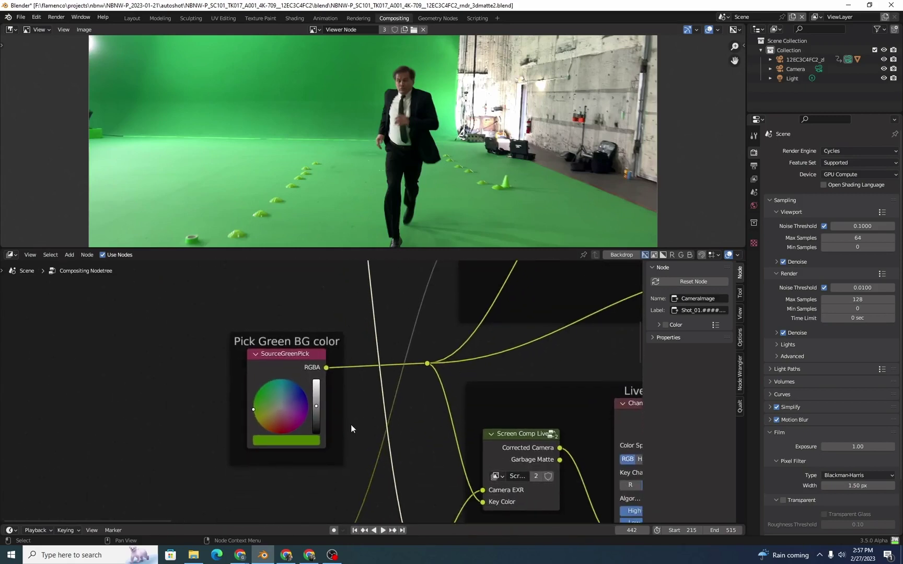
click(315, 440)
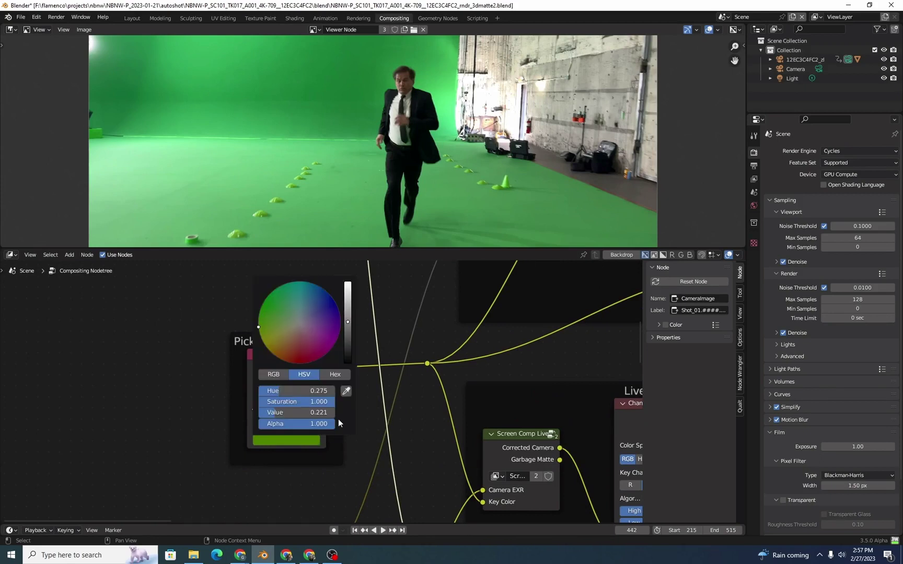
click(346, 391)
click(370, 74)
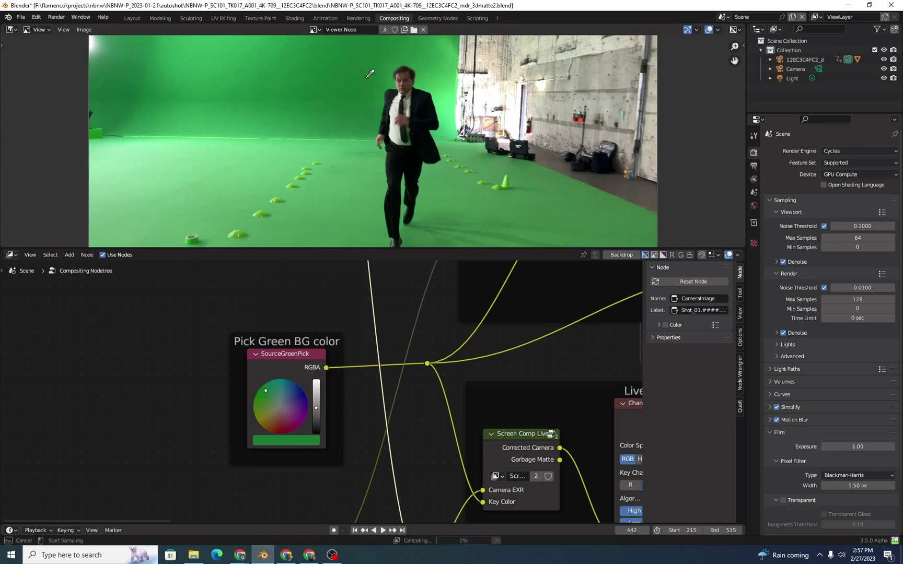
Step: Examine the Live Keyer and Post Keyer frames and how they feed the Keyer Live Switch
middle_drag(407, 326, 323, 446)
scroll(322, 446, down, 5)
middle_drag(423, 401, 397, 405)
scroll(393, 452, up, 1)
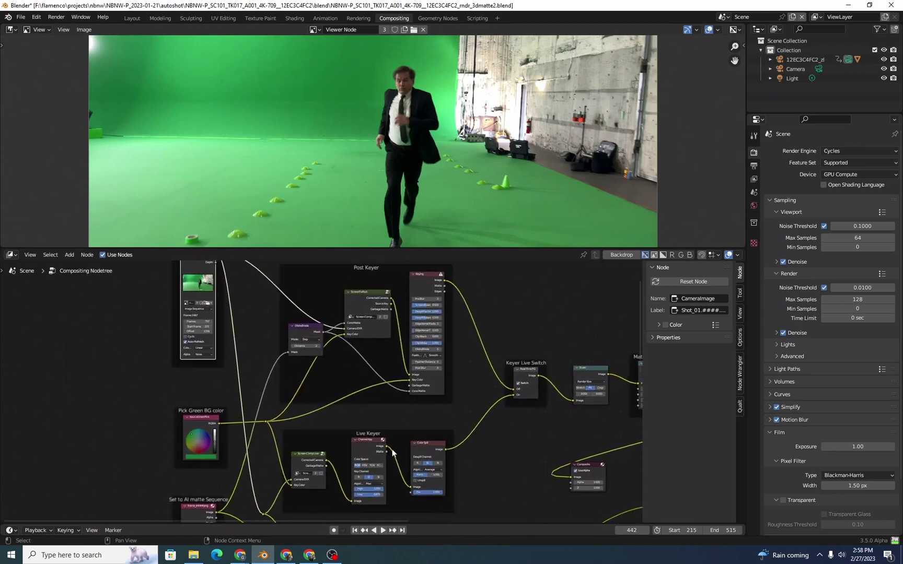
scroll(393, 453, up, 2)
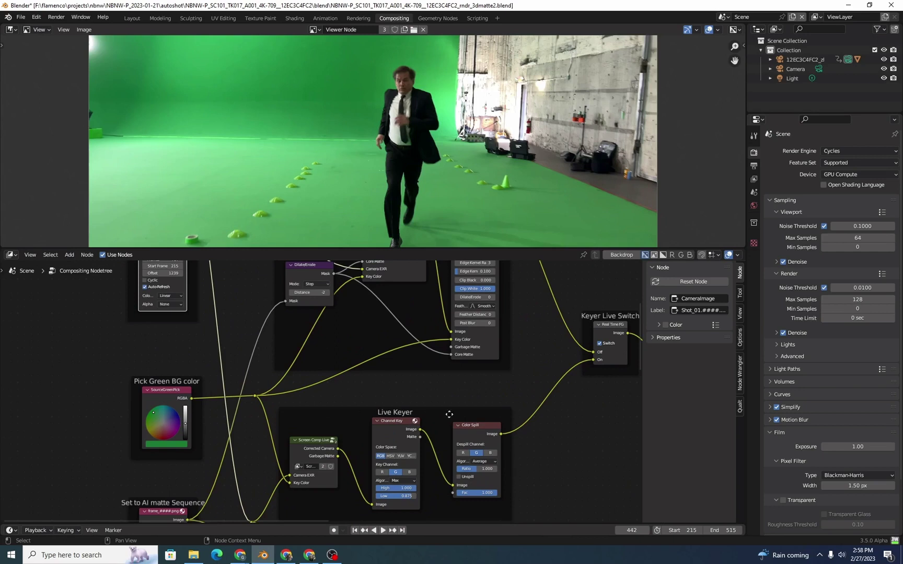
shift+scroll(470, 496, up, 5)
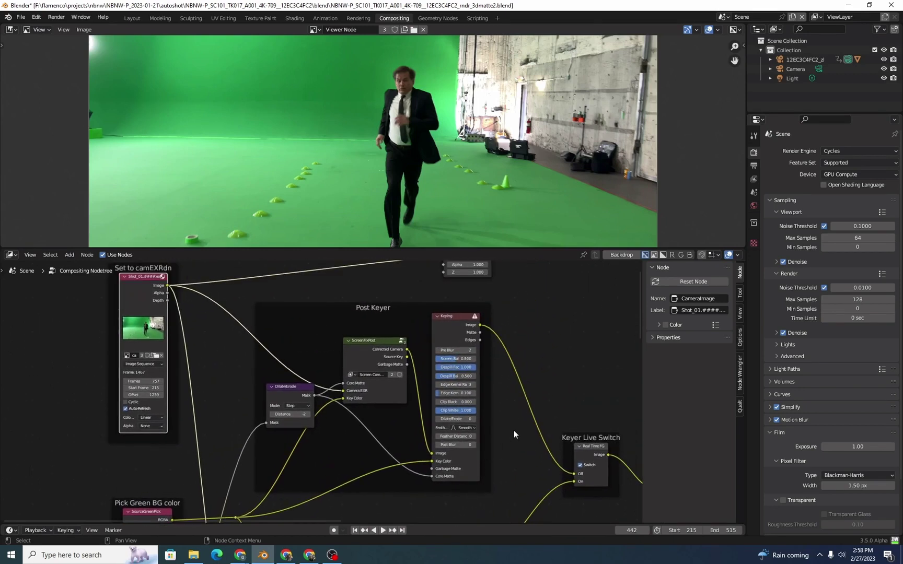
Step: Preview the Post Keyer's ScreenFixPost node output in the Viewer and inspect the green around the actor up close
scroll(511, 430, up, 1)
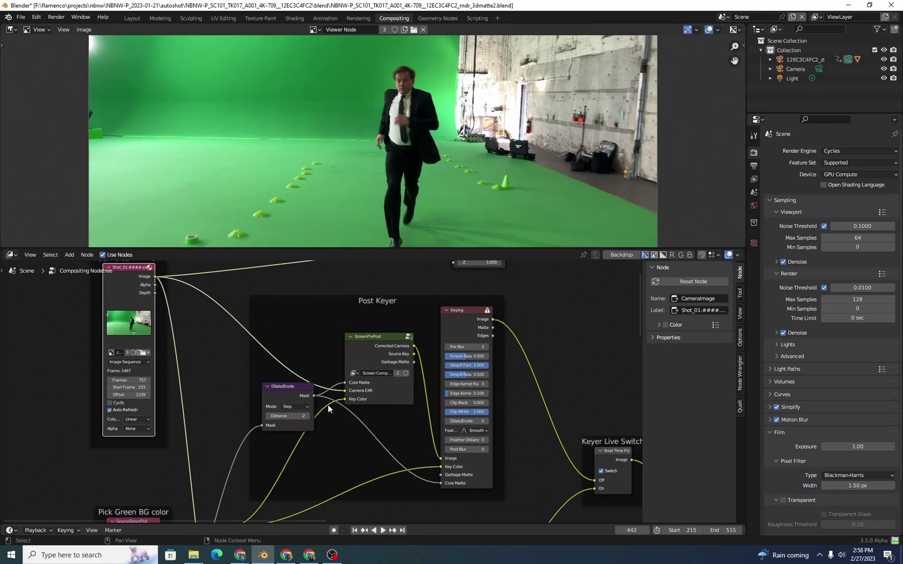
scroll(322, 380, down, 2)
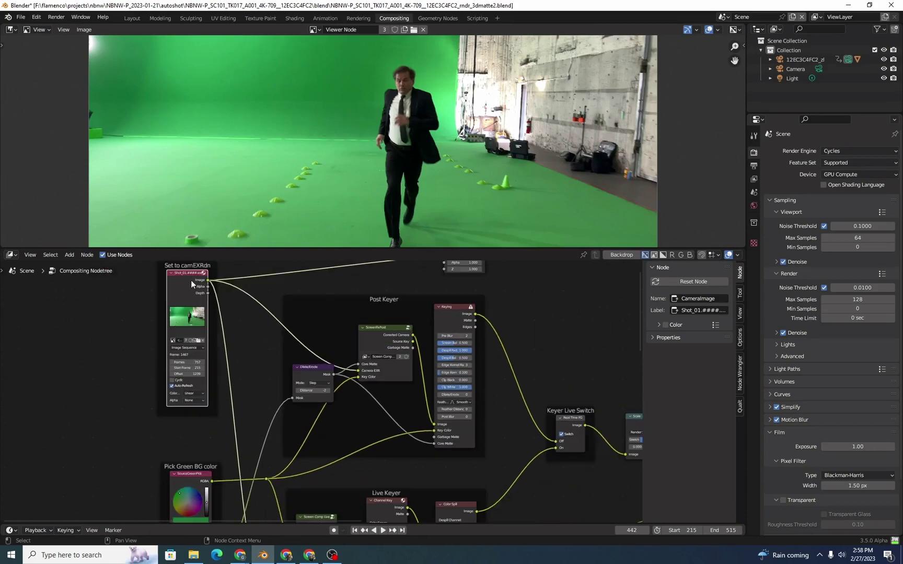
scroll(370, 355, up, 2)
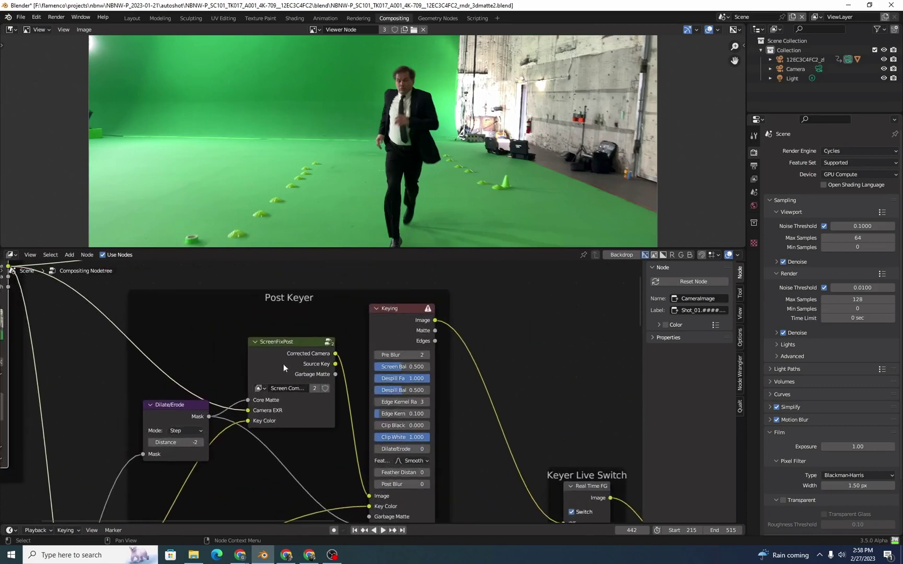
scroll(284, 366, up, 1)
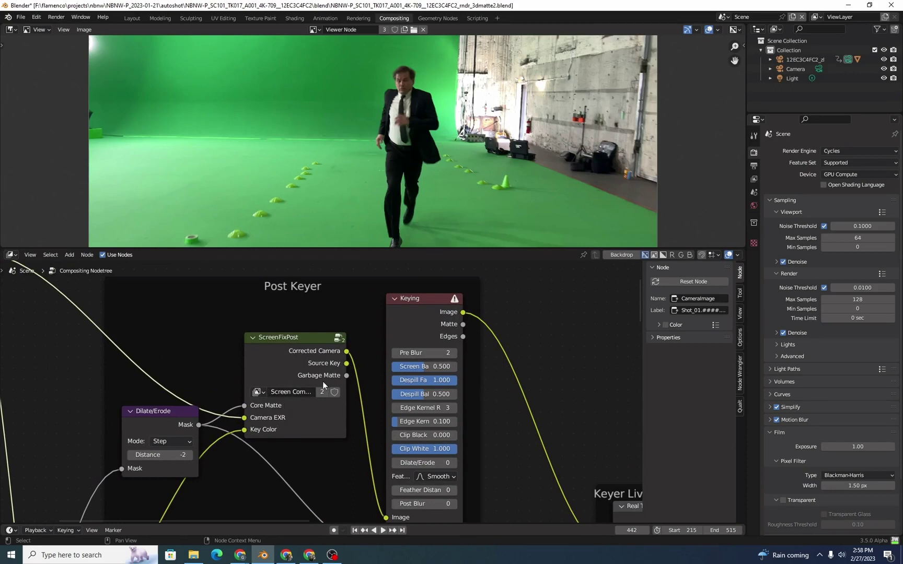
ctrl+shift+click(290, 339)
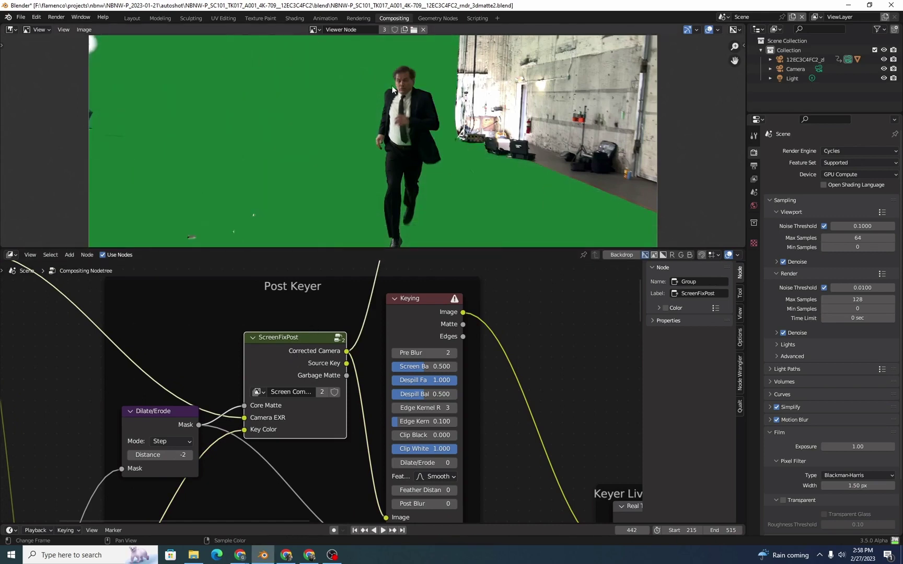
scroll(397, 84, up, 6)
scroll(397, 157, down, 6)
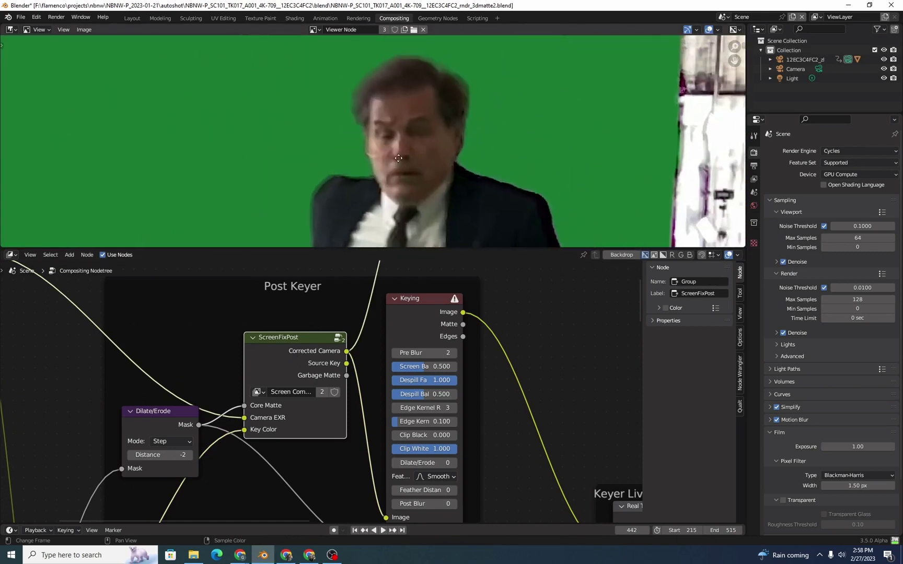
Step: Mute the ScreenFixPost node and unmute it again to compare the raw and corrected green screen
middle_drag(426, 152, 419, 119)
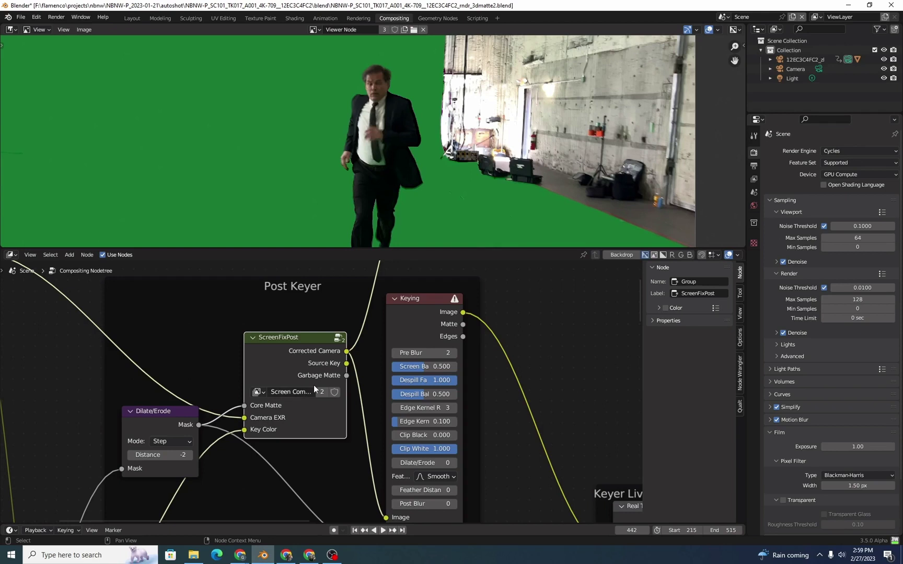
key(m)
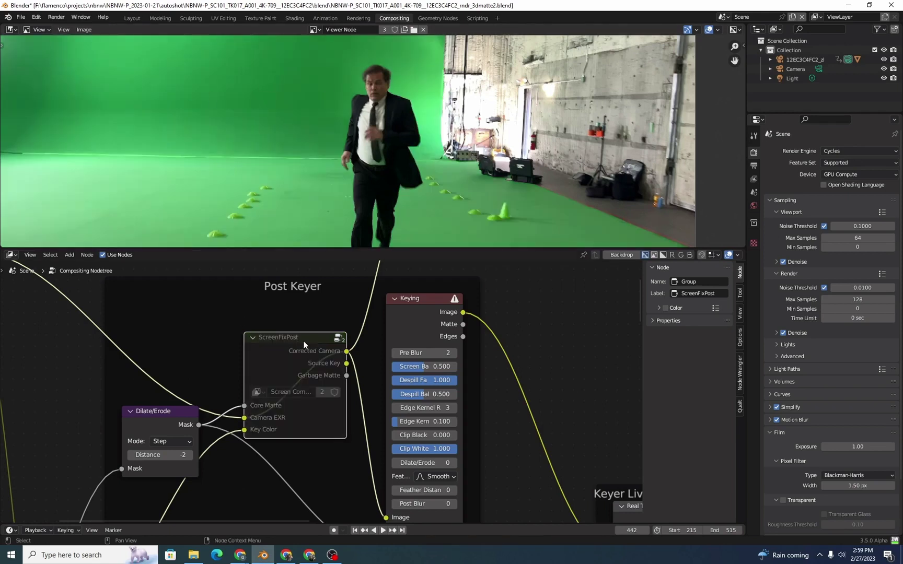
key(m)
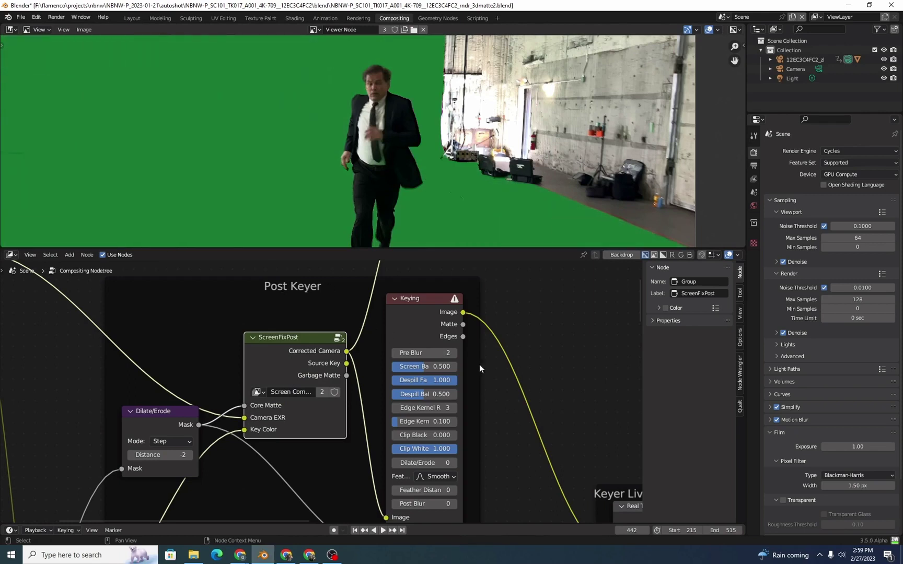
Step: Preview the Post Keyer's Keying node output in the Viewer and inspect the keyed actor's edges and hands
shift+scroll(536, 390, up, 3)
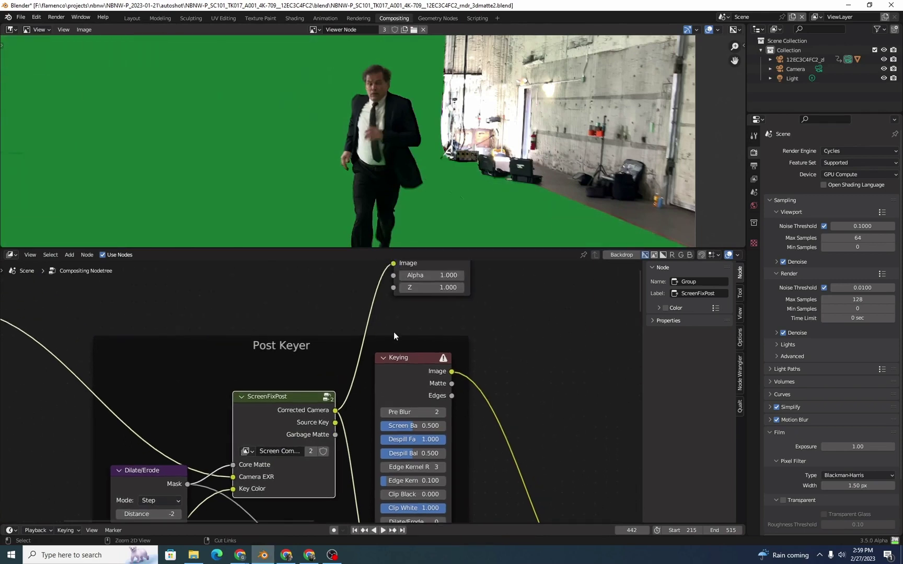
click(405, 362)
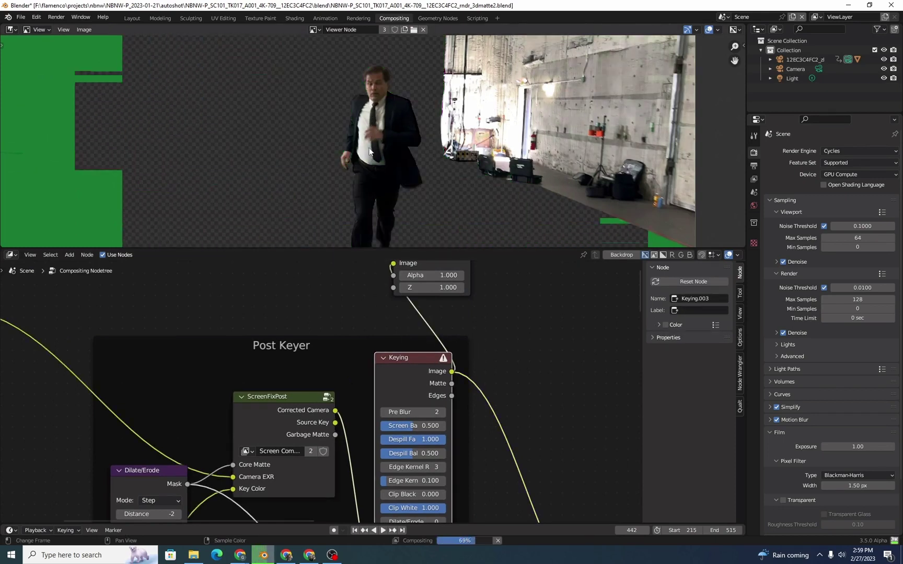
scroll(368, 138, up, 5)
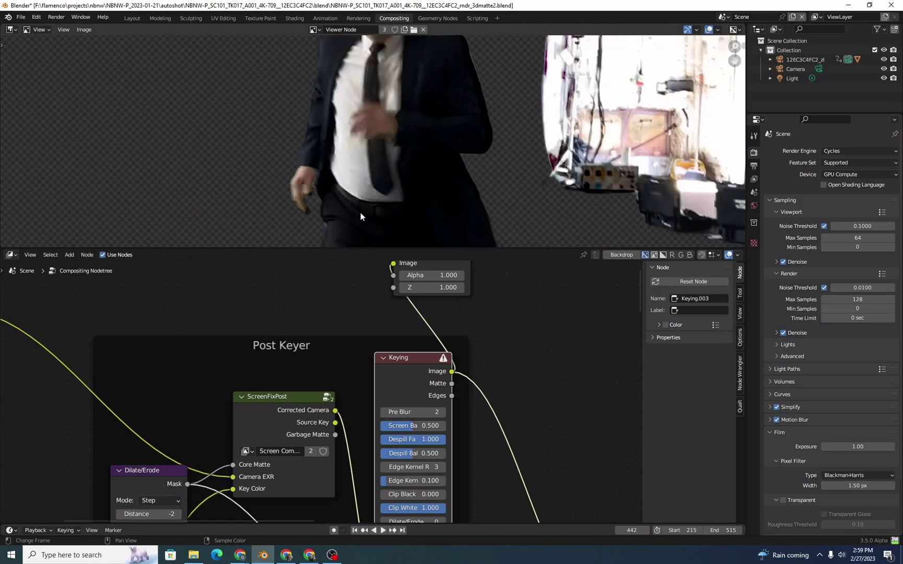
scroll(424, 178, down, 4)
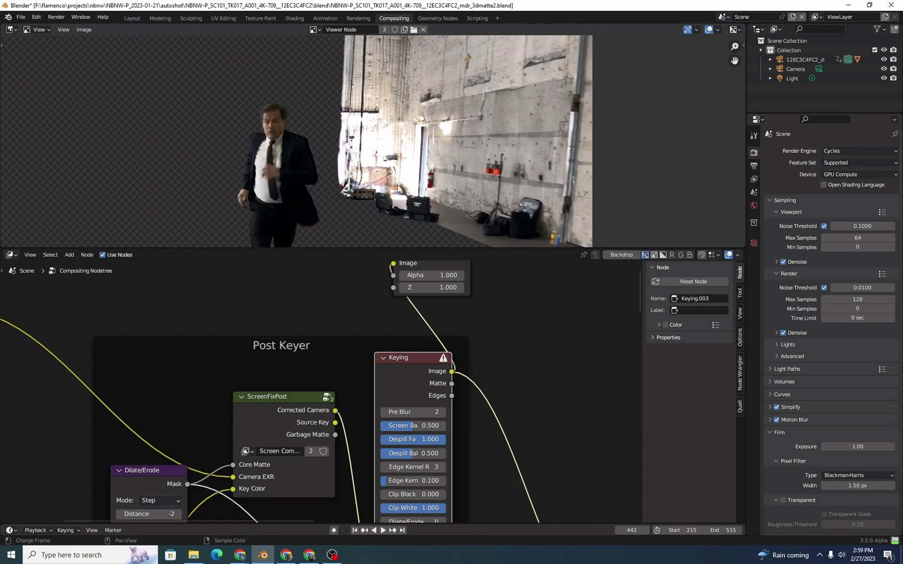
scroll(398, 187, down, 2)
scroll(418, 373, down, 3)
Step: Preview the Real Time FG node output from the Keyer Live Switch frame and inspect the actor's key
shift+scroll(418, 372, down, 3)
ctrl+scroll(421, 382, right, 5)
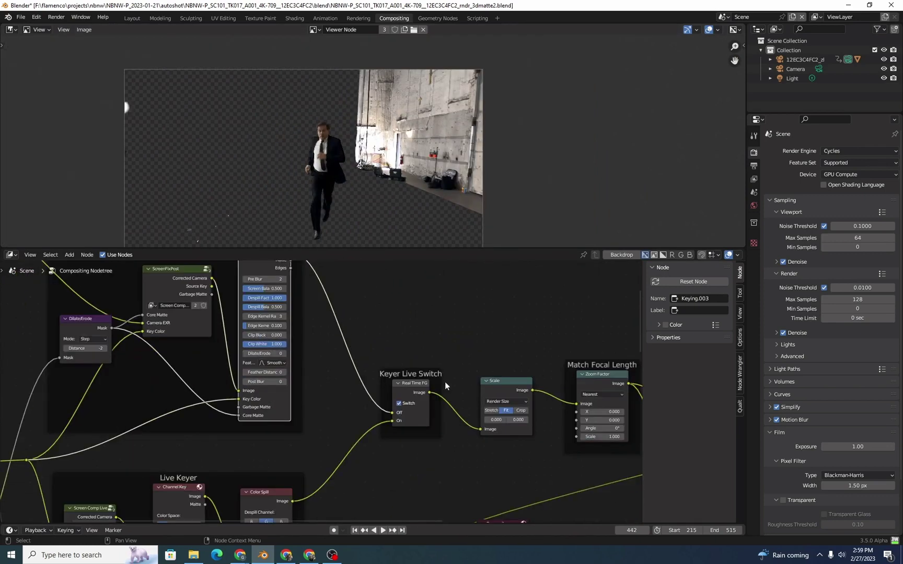
mouse_move(427, 392)
middle_down()
mouse_move(449, 371)
mouse_move(374, 369)
mouse_move(423, 315)
mouse_move(420, 394)
middle_up()
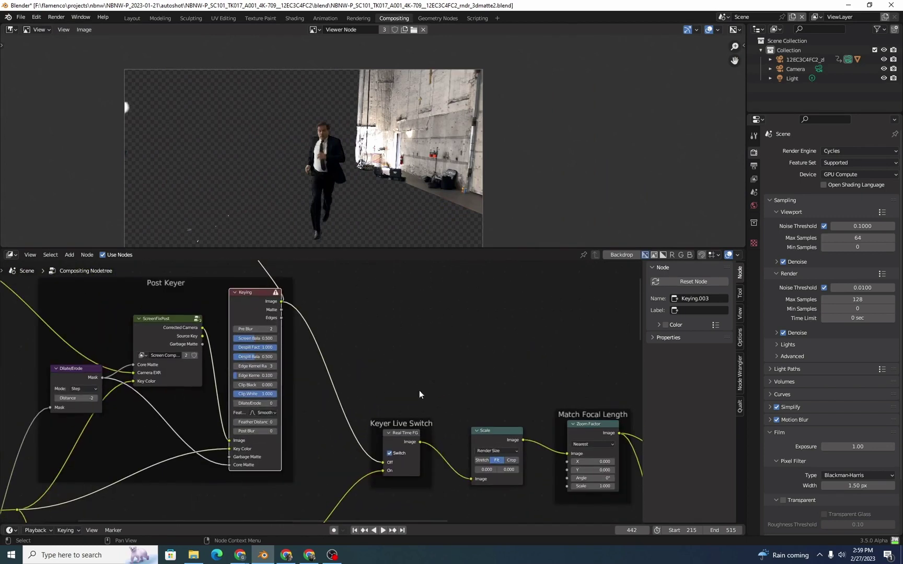
ctrl+shift+click(405, 444)
scroll(304, 183, up, 3)
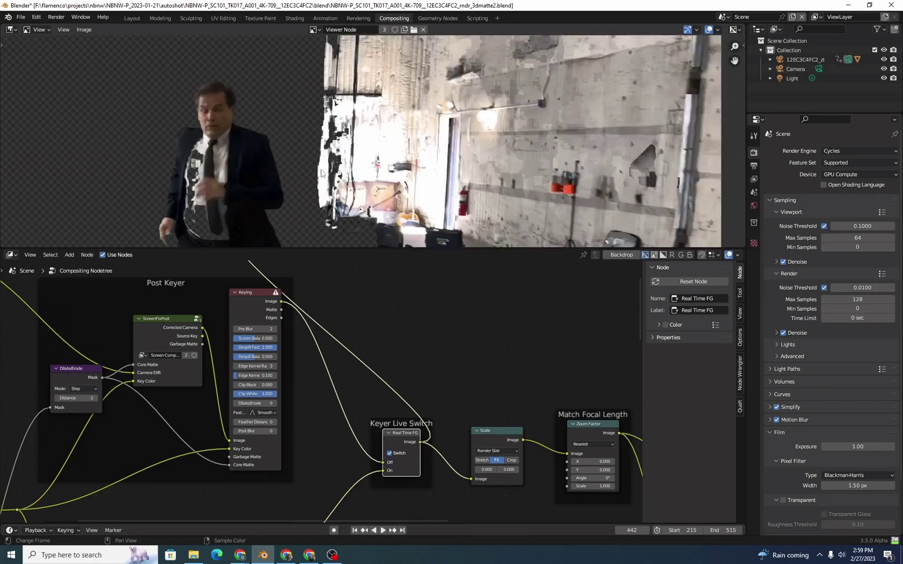
Step: Trace the Post Keyer and Live Keyer into the Keyer Live Switch and turn off the Real Time FG node's Switch option
scroll(379, 375, down, 4)
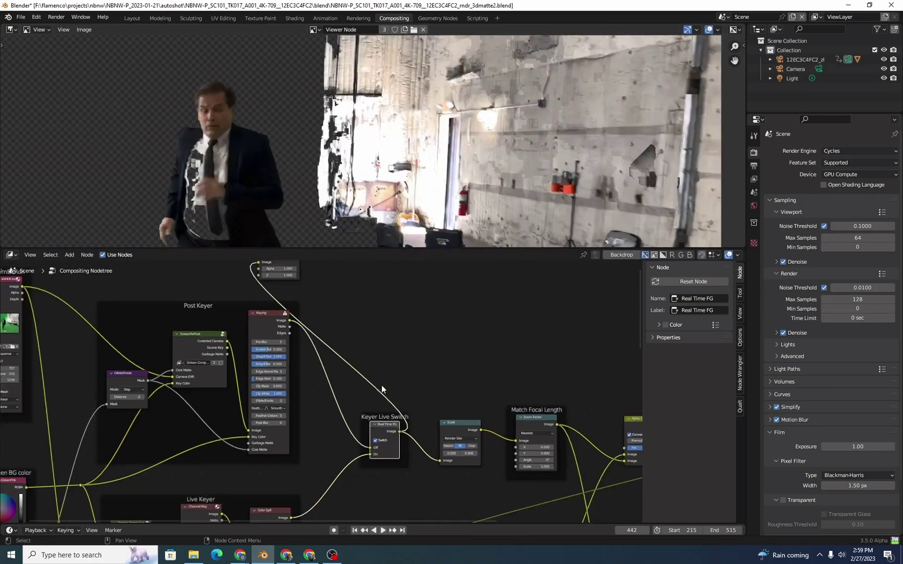
scroll(443, 427, up, 3)
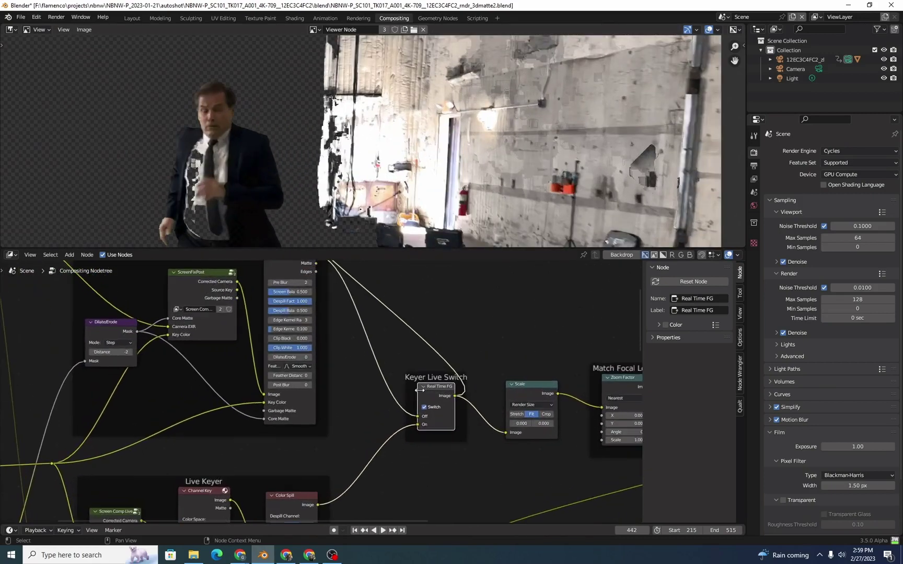
middle_drag(351, 377, 343, 424)
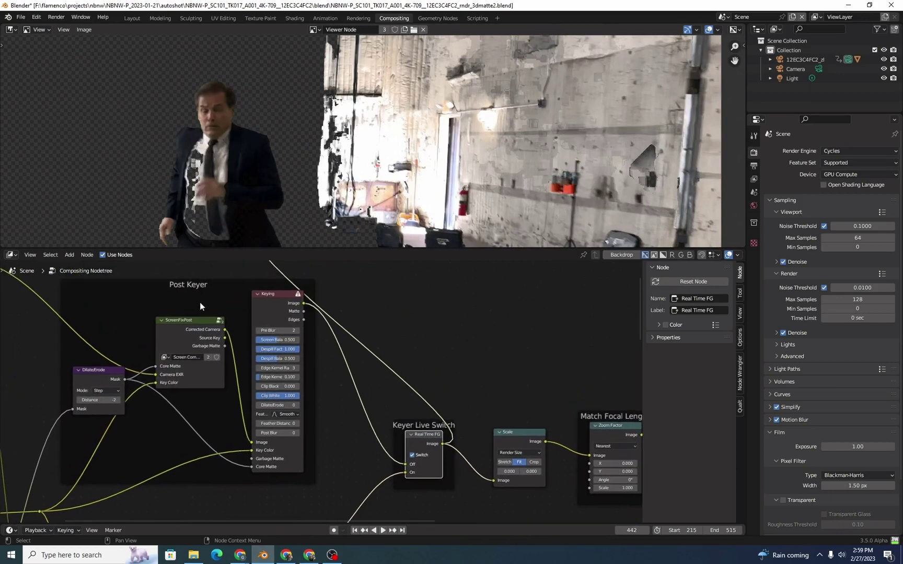
middle_drag(413, 444, 212, 392)
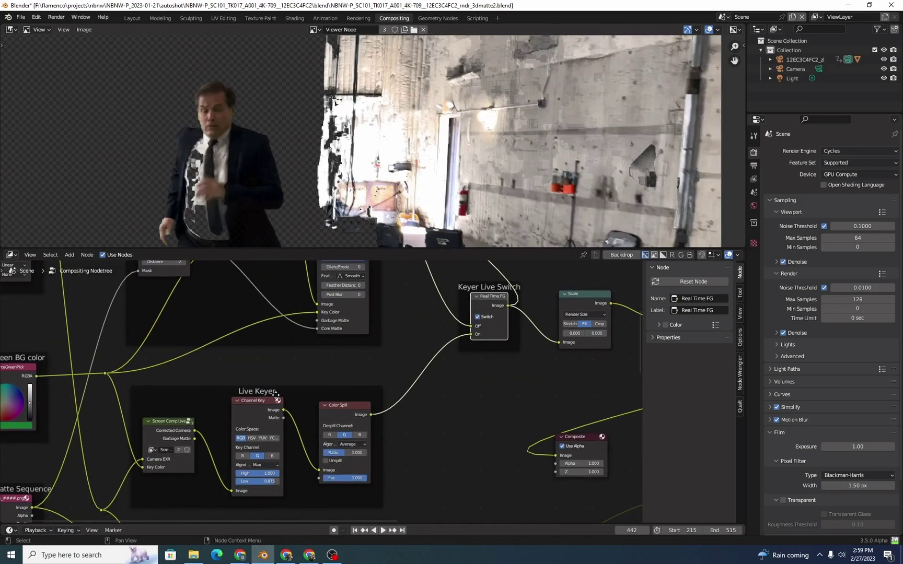
middle_drag(286, 395, 260, 407)
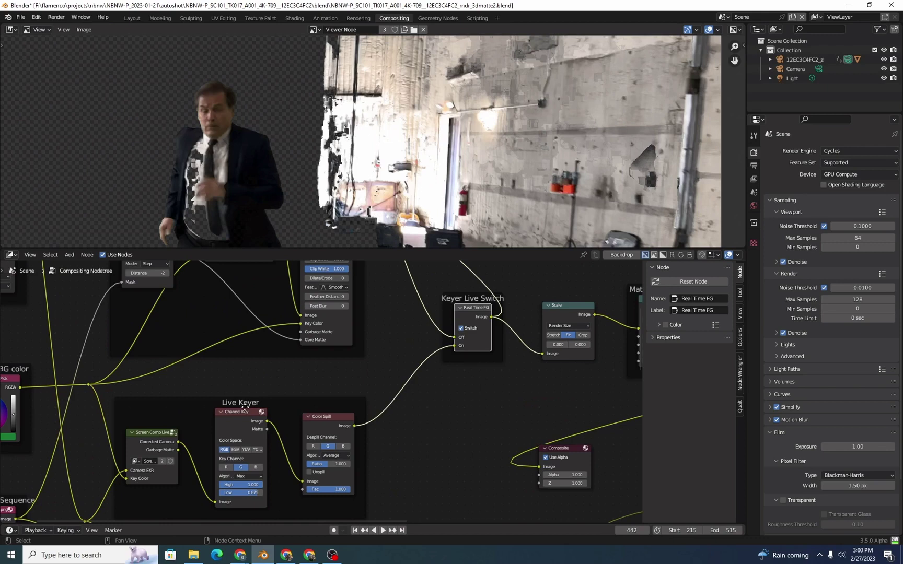
middle_drag(292, 388, 286, 522)
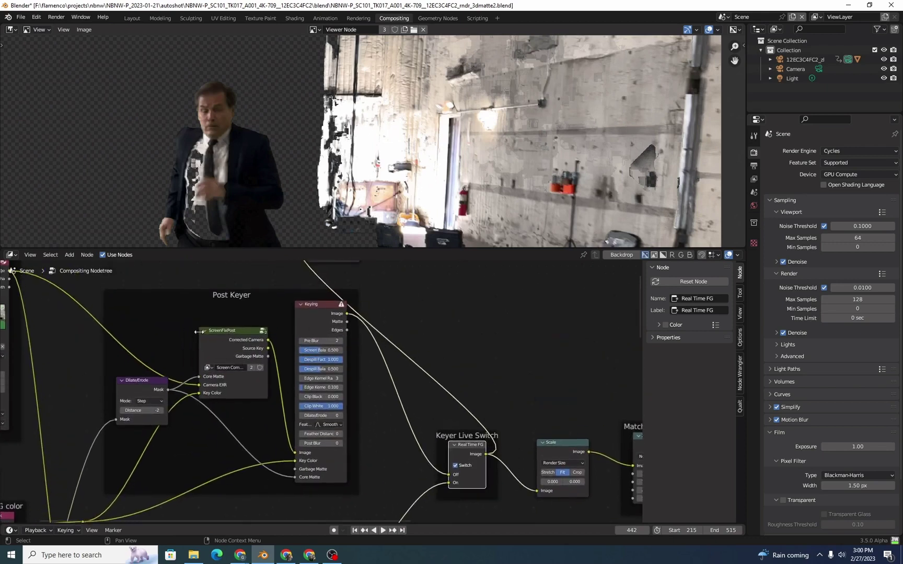
scroll(325, 448, down, 6)
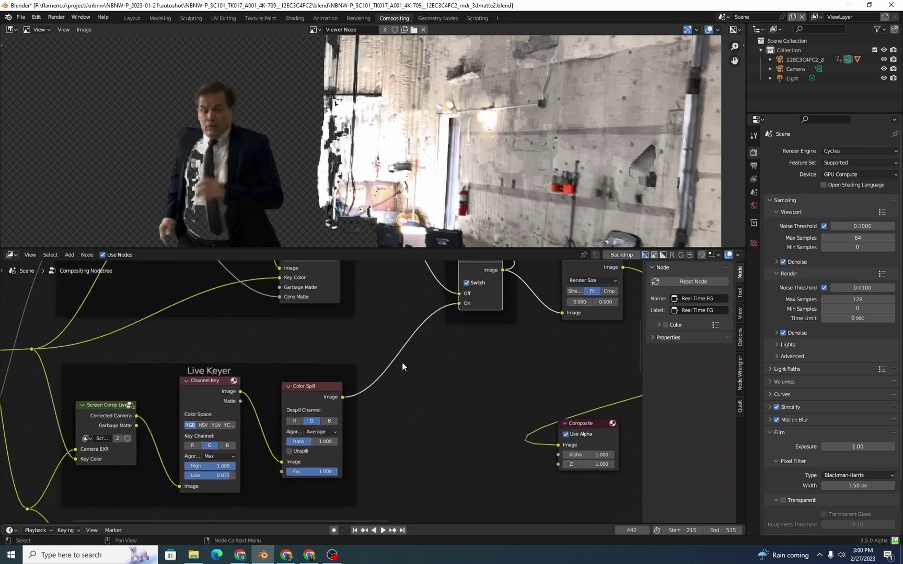
scroll(403, 366, up, 5)
scroll(403, 365, right, 4)
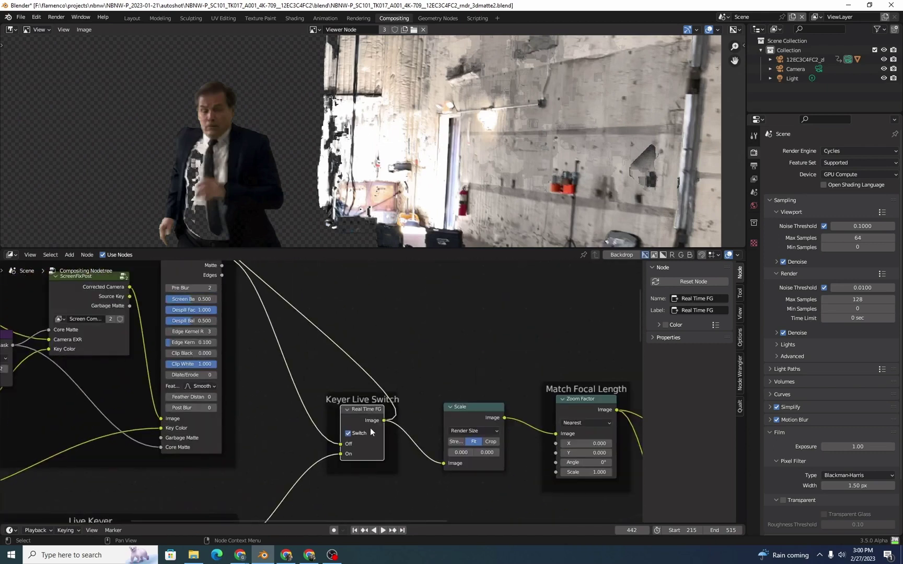
click(348, 434)
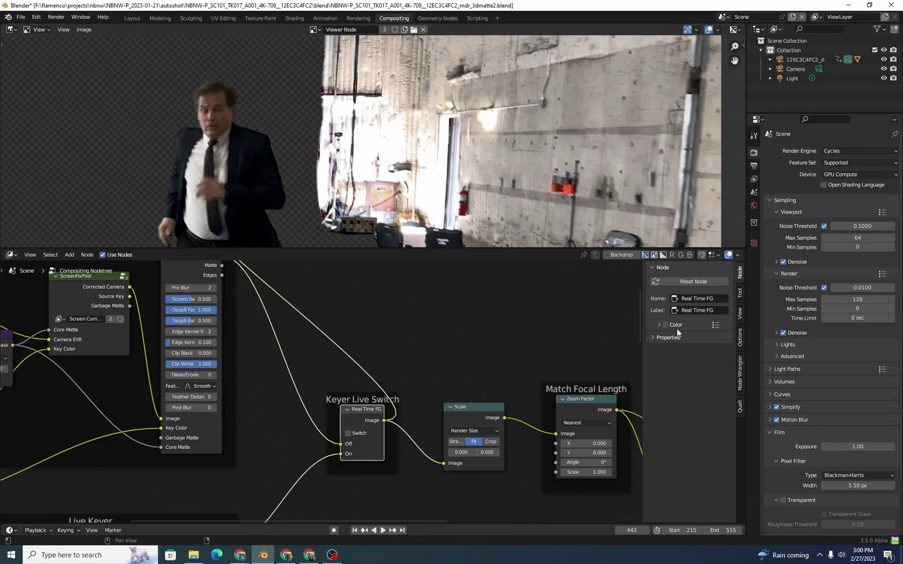
Step: Turn on the Real Time FG Switch in the Layout workspace to see the live-keyed actor over the desert in the viewport
scroll(420, 413, down, 3)
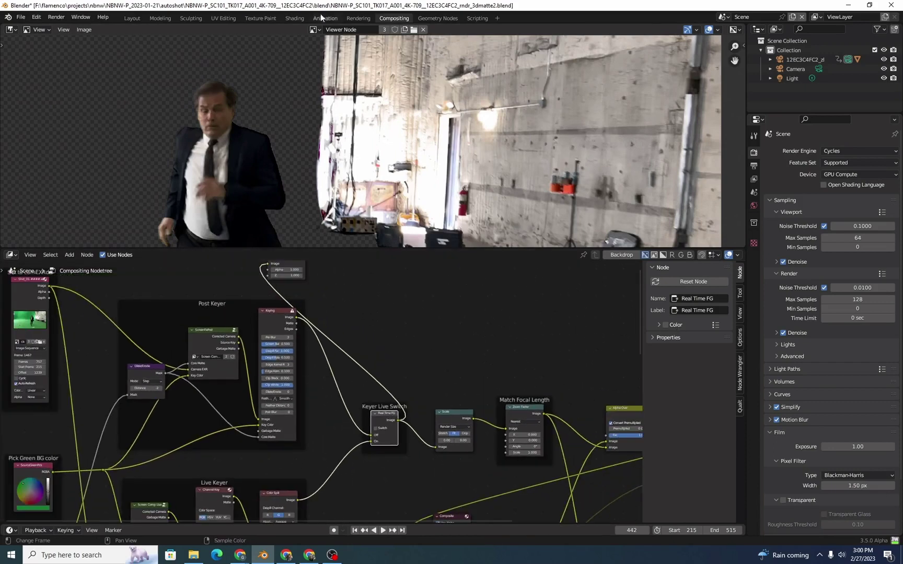
click(133, 18)
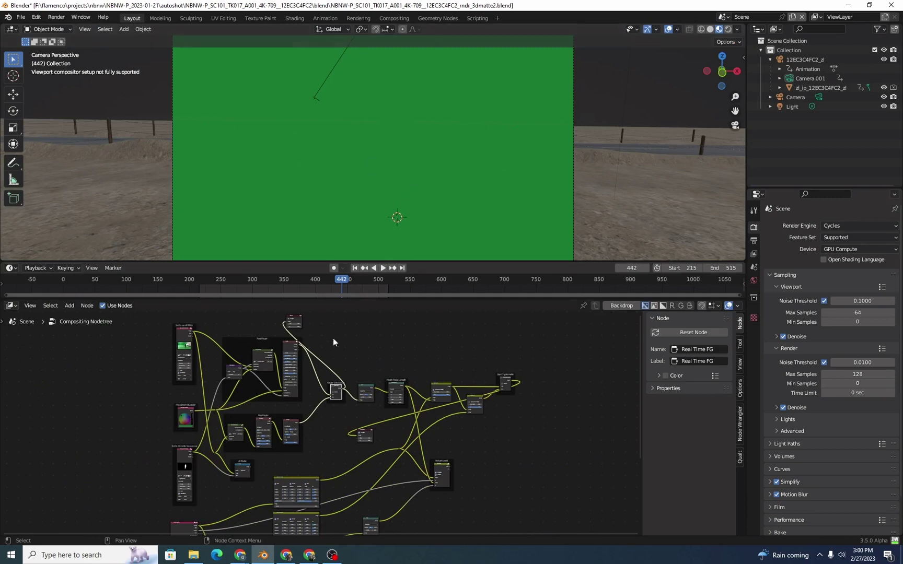
scroll(288, 431, up, 2)
middle_drag(221, 373, 233, 432)
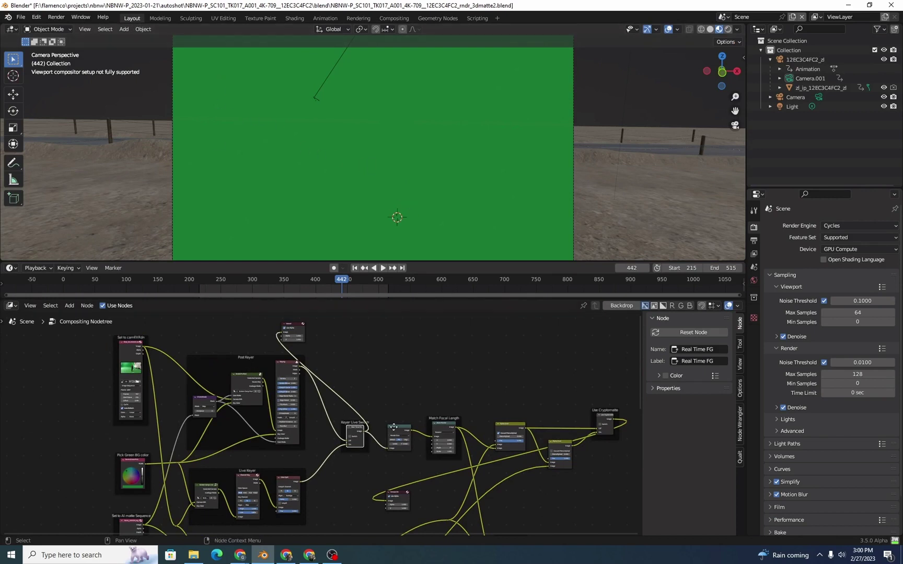
scroll(349, 397, up, 2)
middle_drag(346, 376, 345, 415)
scroll(344, 415, up, 2)
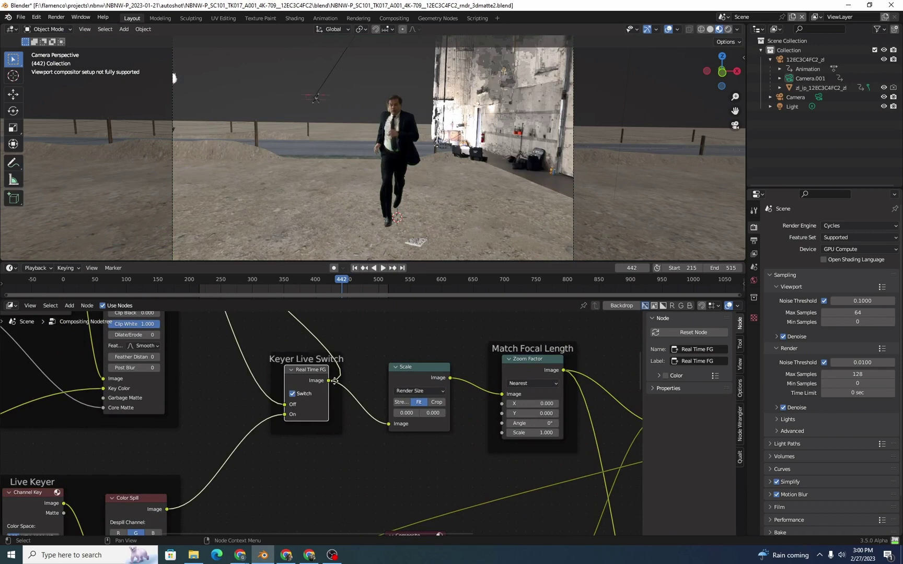
Step: Return to the Compositing workspace and turn off the Real Time FG node's Switch option
click(394, 18)
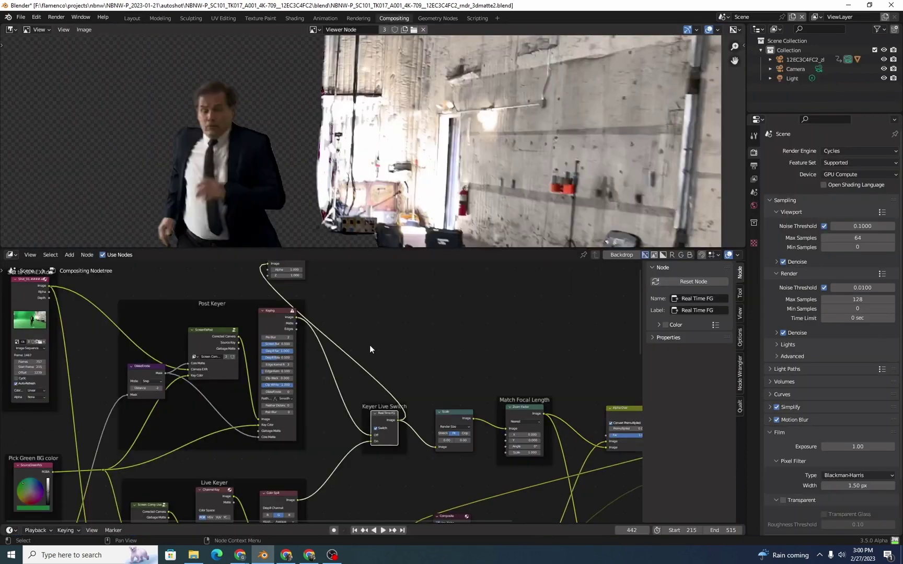
scroll(370, 349, down, 2)
click(363, 393)
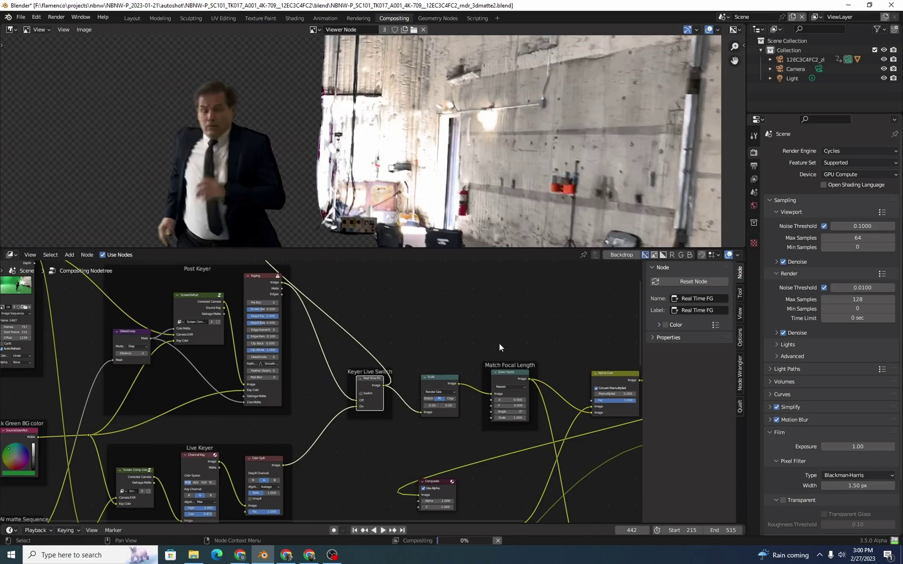
Step: Preview the Scale node output in the Viewer and move the Viewer node to the empty area above the Alpha Over nodes
middle_drag(499, 344, 458, 338)
ctrl+shift+click(398, 372)
middle_drag(403, 324, 397, 358)
scroll(281, 285, down, 2)
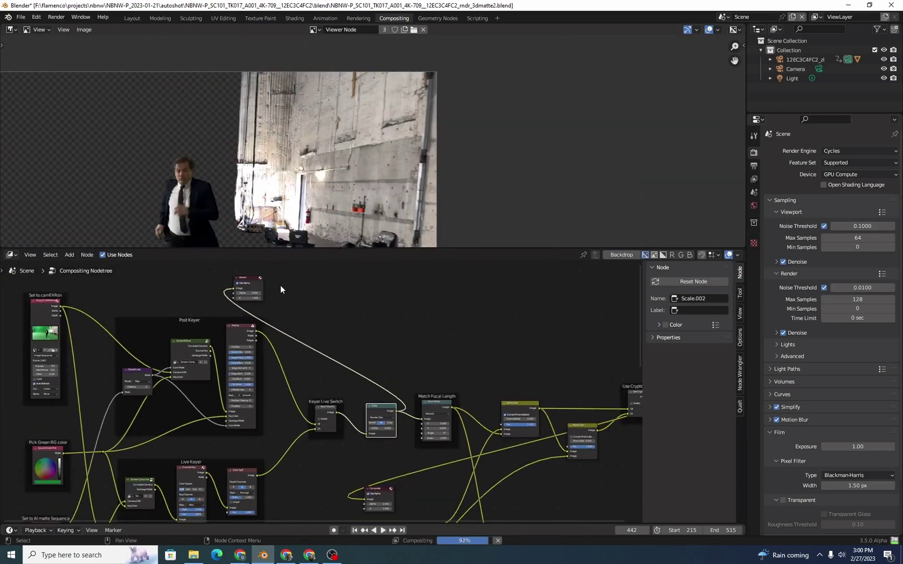
drag(250, 277, 515, 296)
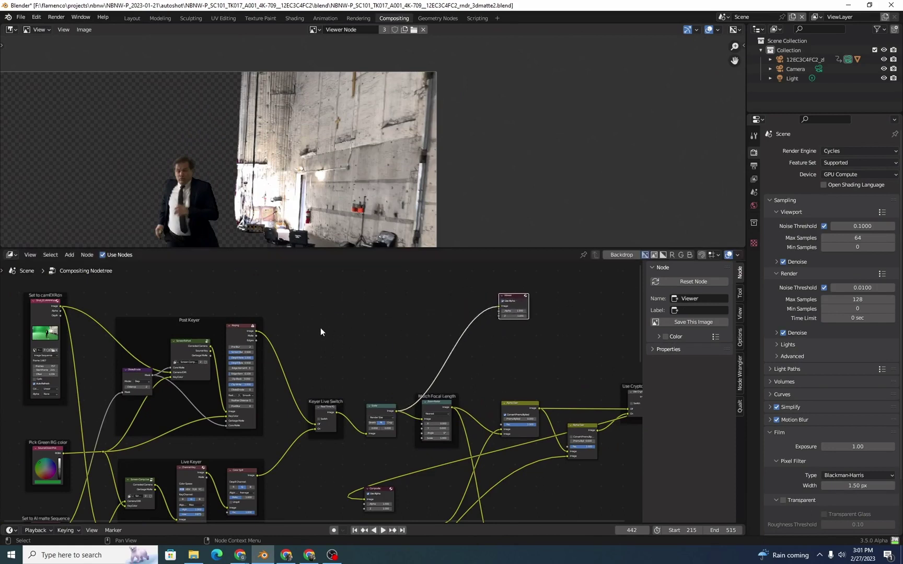
middle_drag(321, 332, 332, 350)
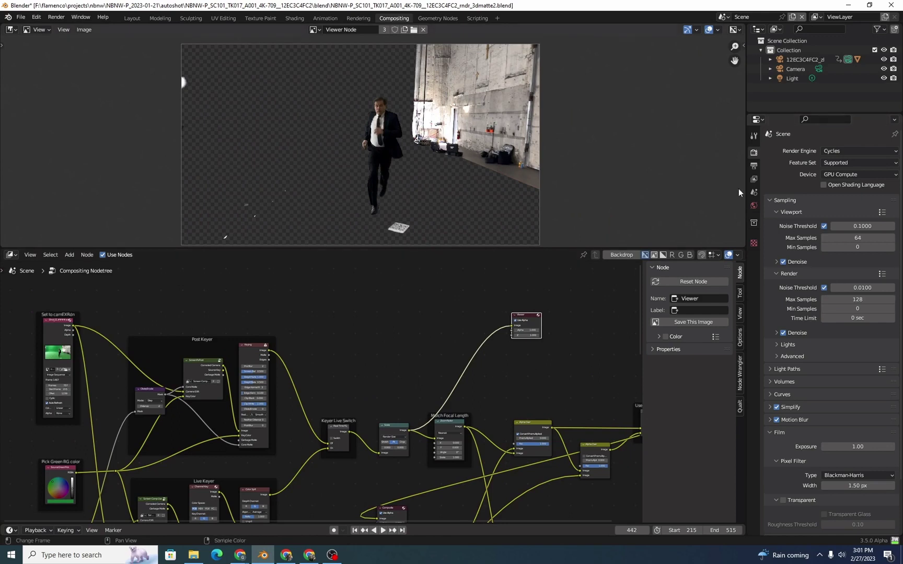
Step: Show the scene's output properties to check the render resolution and scale percentage
click(754, 166)
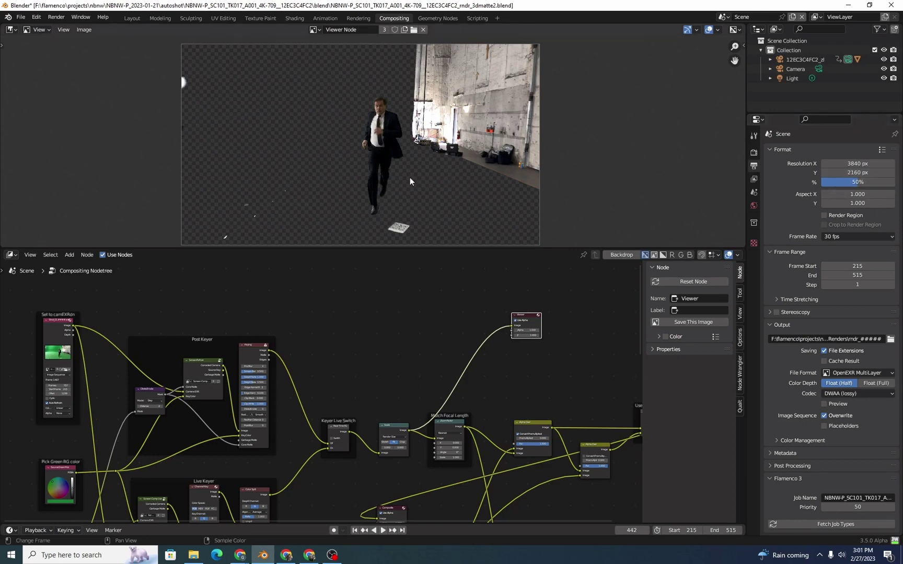
Step: Preview the Zoom Factor node's output from the Match Focal Length frame in the Viewer
right_drag(341, 214, 540, 48)
middle_drag(387, 444, 293, 389)
scroll(294, 389, up, 3)
click(307, 382)
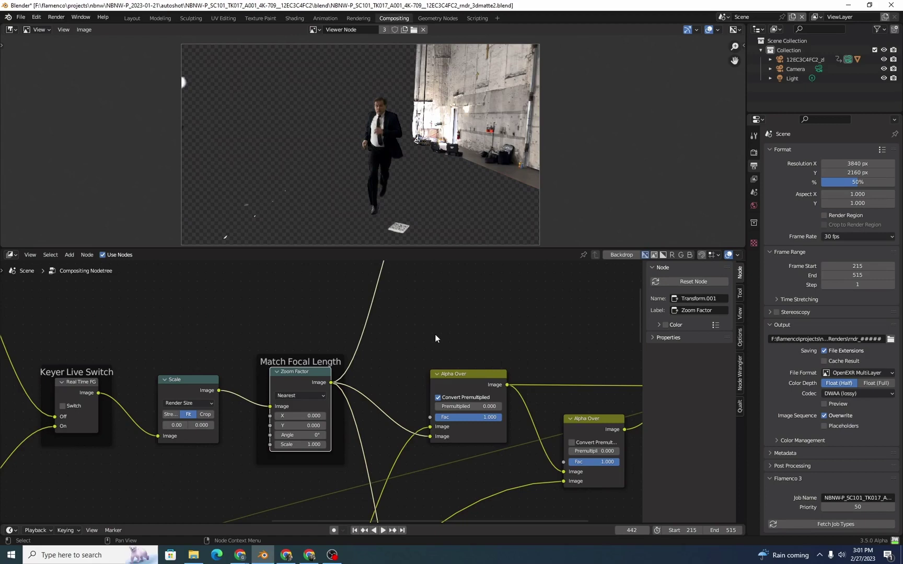
Step: Preview the first Alpha Over node's output over the desert background in the Viewer and advance the playhead to frame 444
scroll(368, 390, down, 2)
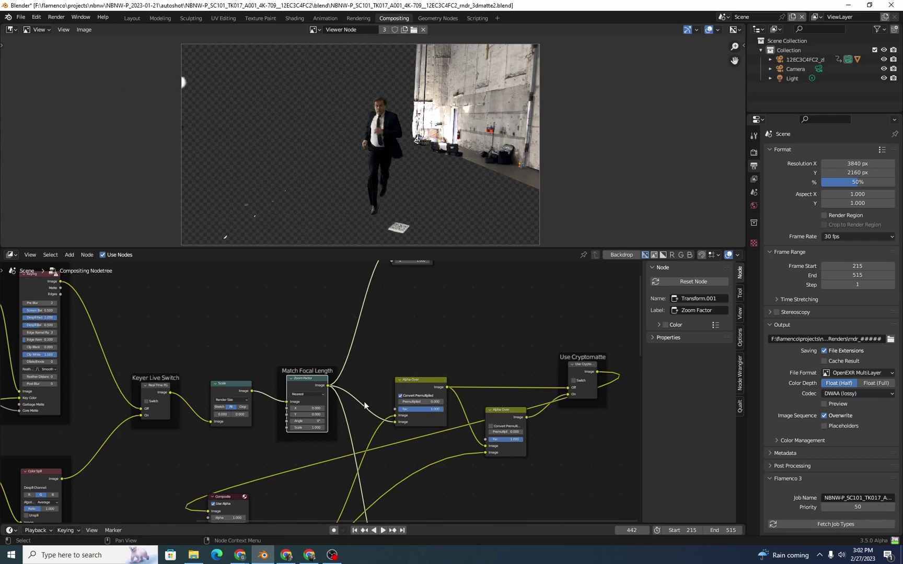
ctrl+shift+click(418, 387)
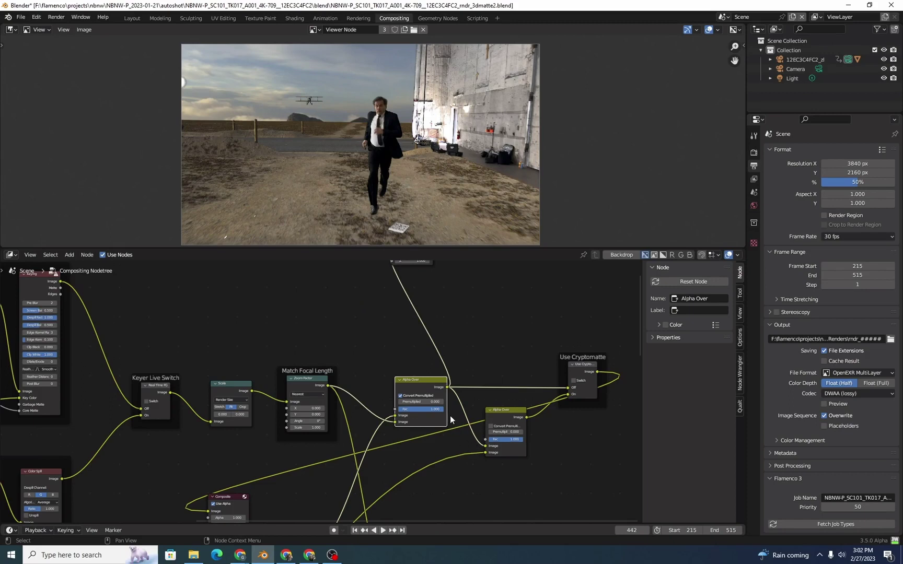
click(456, 345)
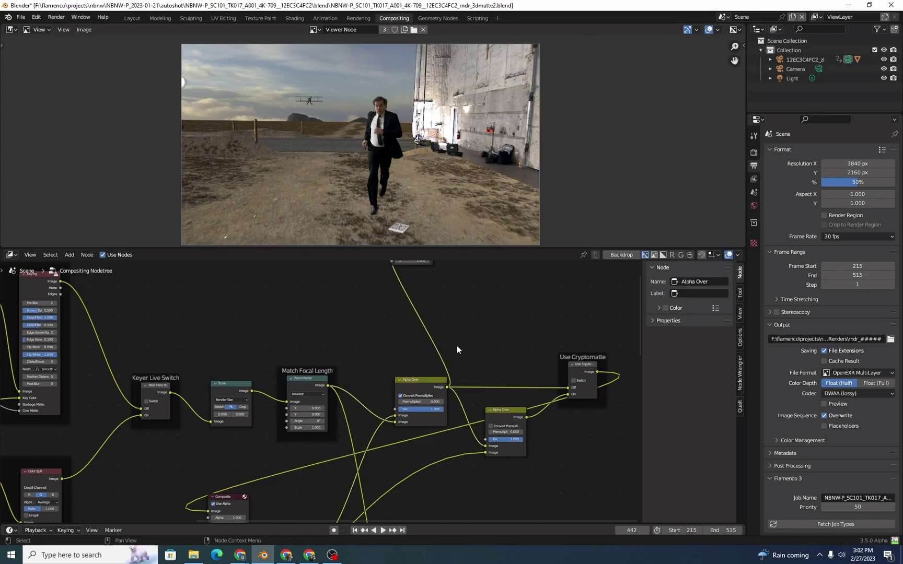
key(Right)
key(Right)
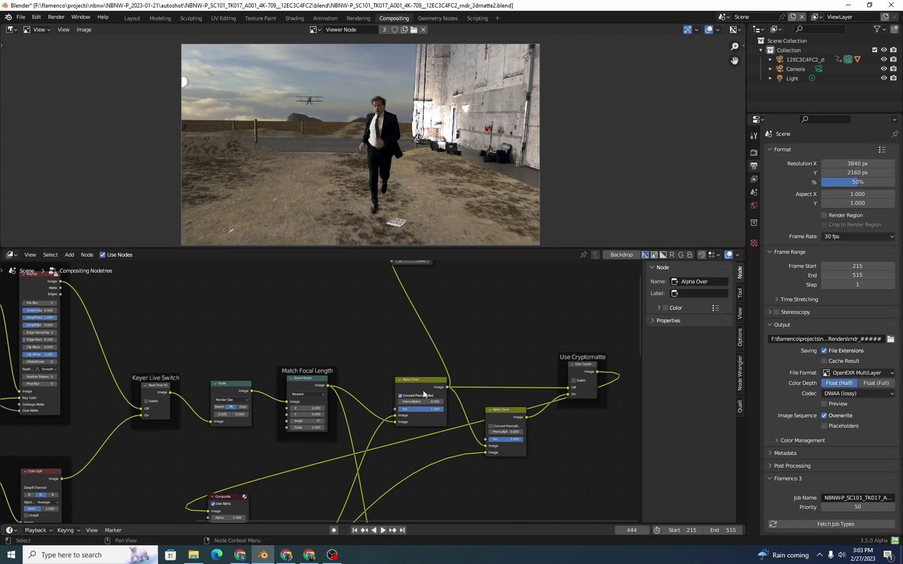
Step: Move the Composite output node up beside the Use Cryptomatte switch node, at the end of the node chain
scroll(522, 418, down, 1)
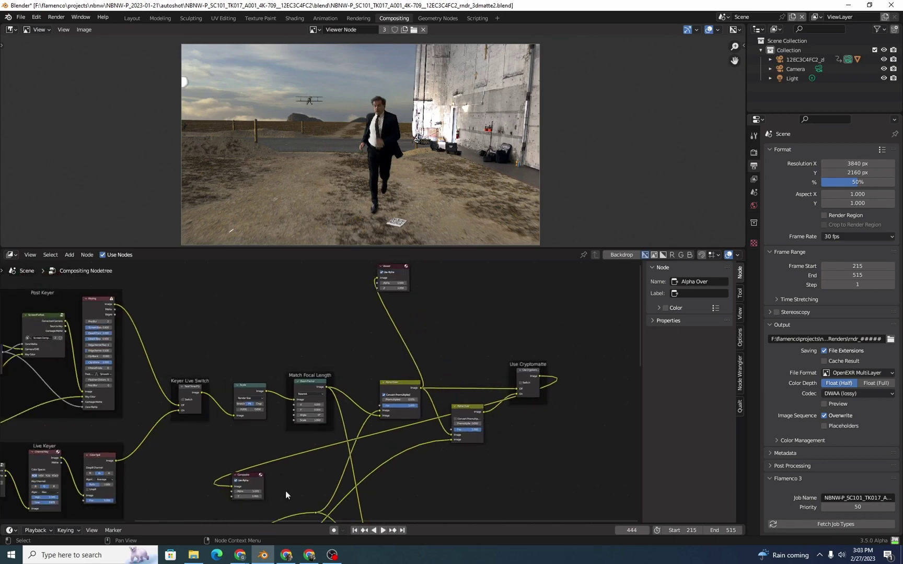
drag(247, 481, 581, 374)
scroll(502, 414, up, 2)
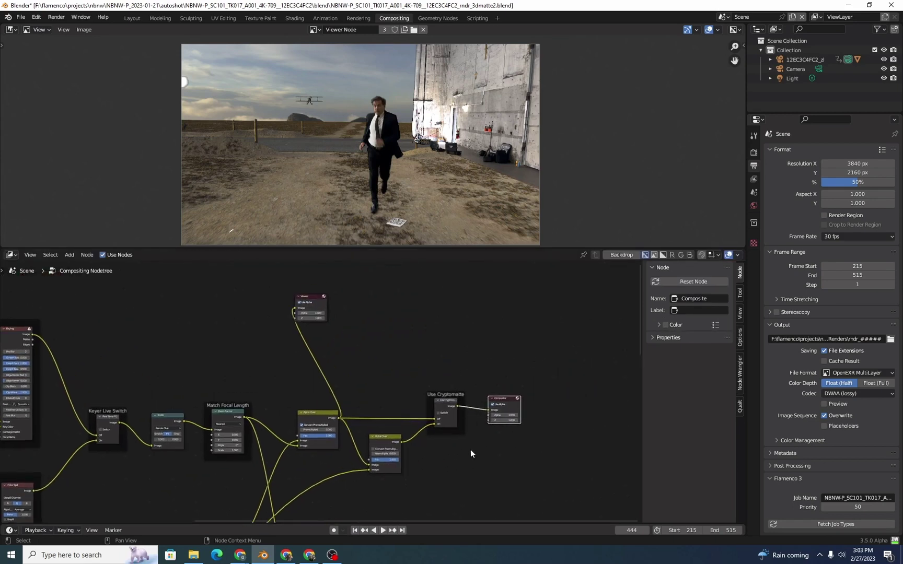
middle_drag(502, 414, 470, 411)
Step: Preview the Use Cryptomatte switch output in the Viewer and place the Viewer node above the Composite node
click(471, 410)
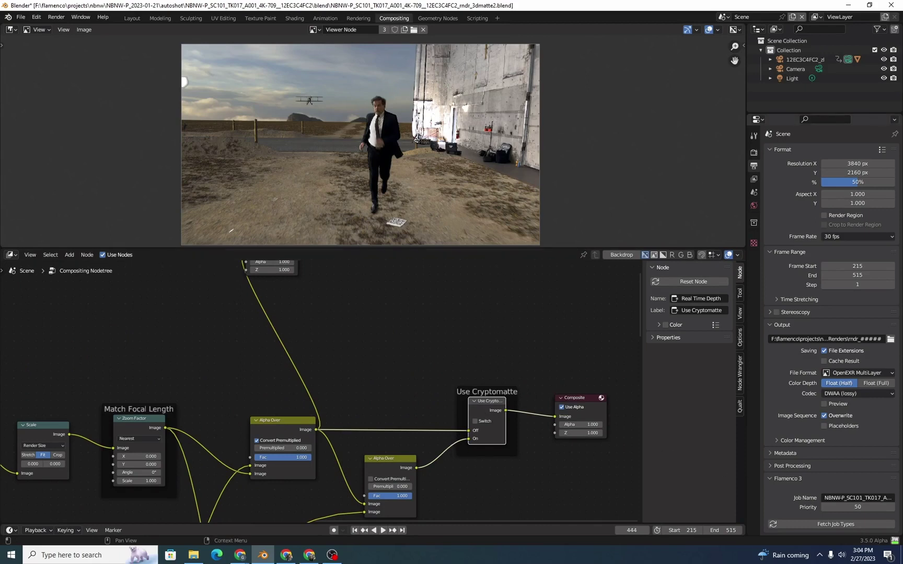
scroll(393, 463, down, 2)
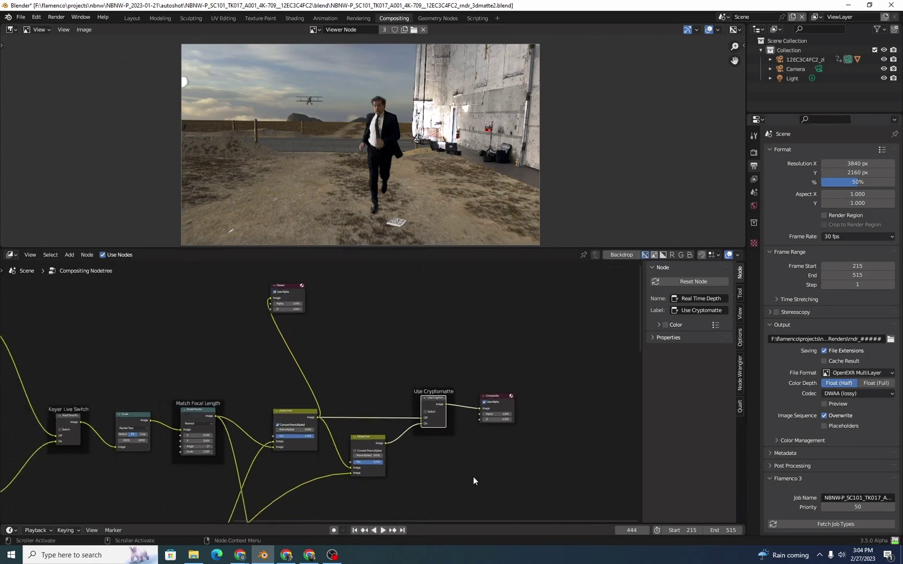
middle_drag(473, 477, 533, 342)
middle_drag(302, 439, 208, 436)
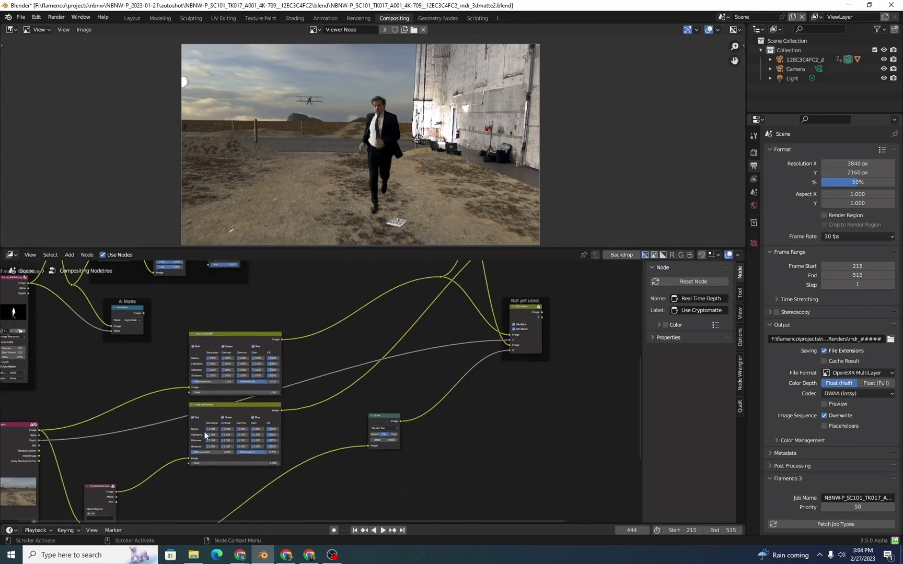
scroll(135, 492, down, 1)
scroll(376, 448, up, 2)
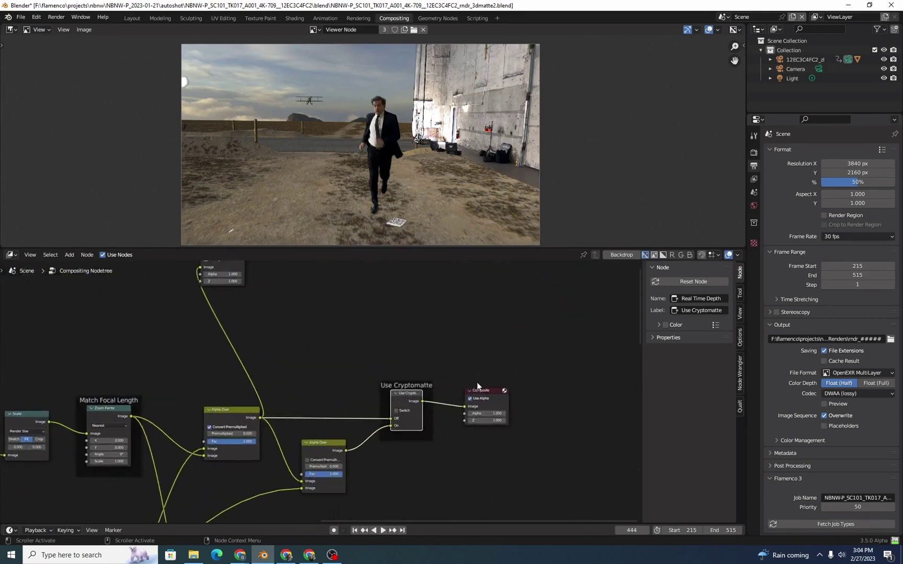
middle_drag(451, 375, 458, 441)
ctrl+shift+click(500, 315)
scroll(466, 445, down, 3)
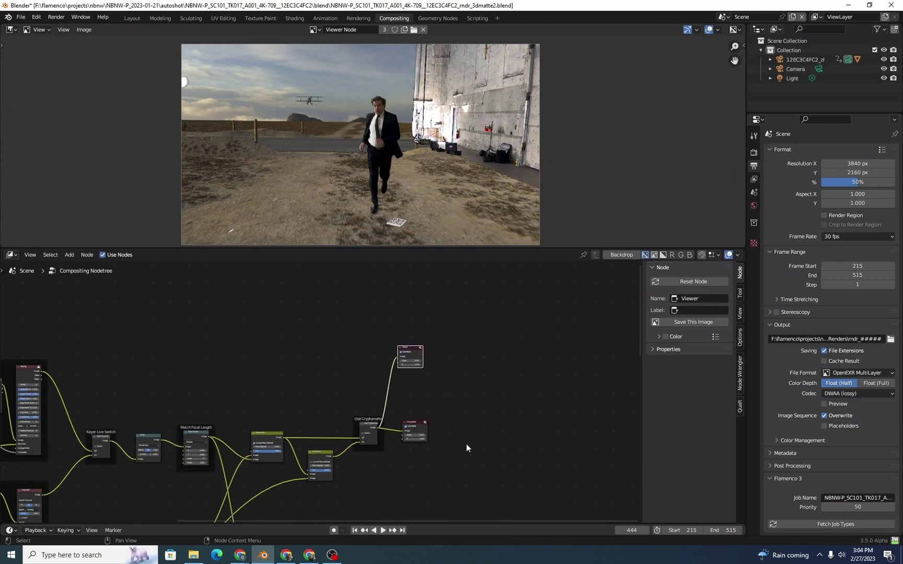